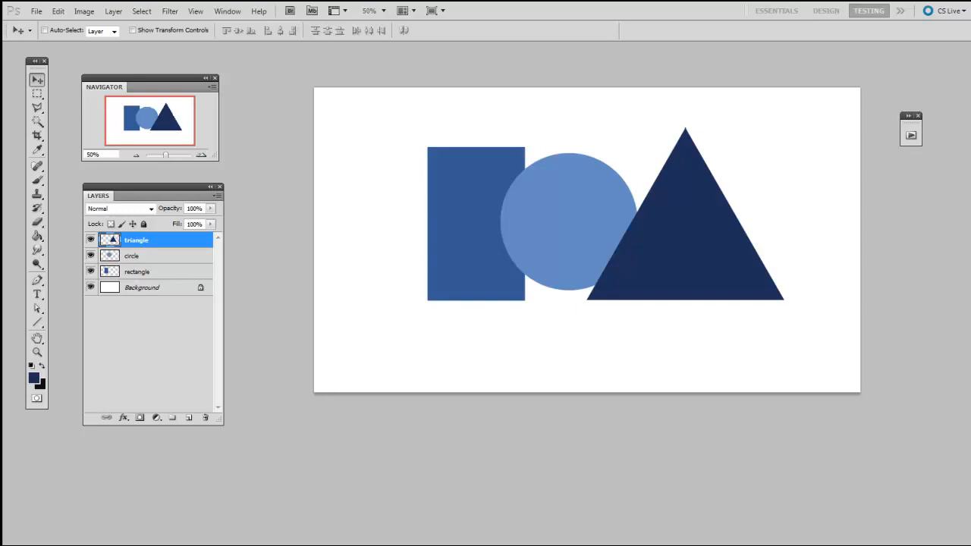
# - Reposition the triangle, circle and rectangle layers individually, leaving the rectangle partly overlapped by the circle
pyautogui.moveTo(181, 195); pyautogui.dragTo(187, 189)
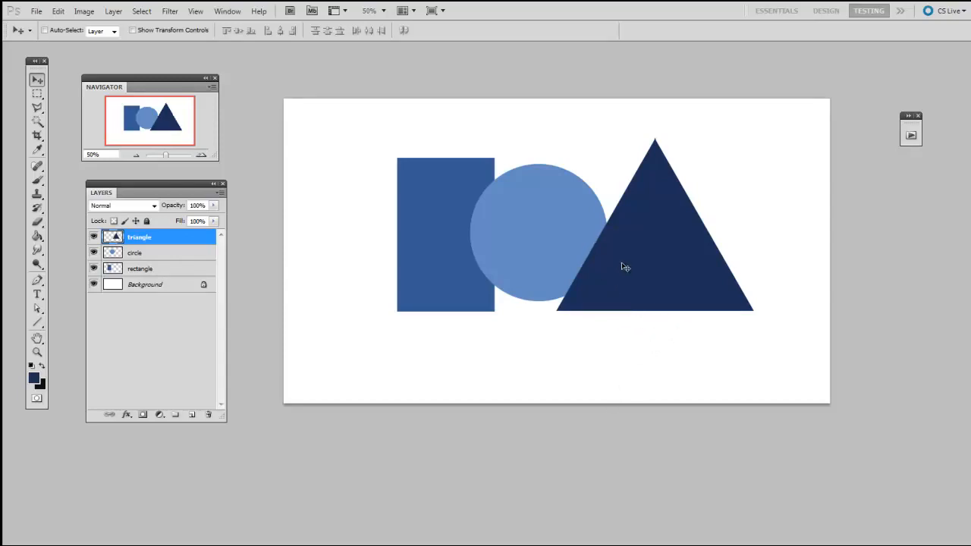
pyautogui.moveTo(663, 278); pyautogui.dragTo(682, 278)
pyautogui.click(164, 259)
pyautogui.moveTo(542, 260); pyautogui.dragTo(552, 255)
pyautogui.click(178, 270)
pyautogui.moveTo(412, 285); pyautogui.dragTo(369, 277)
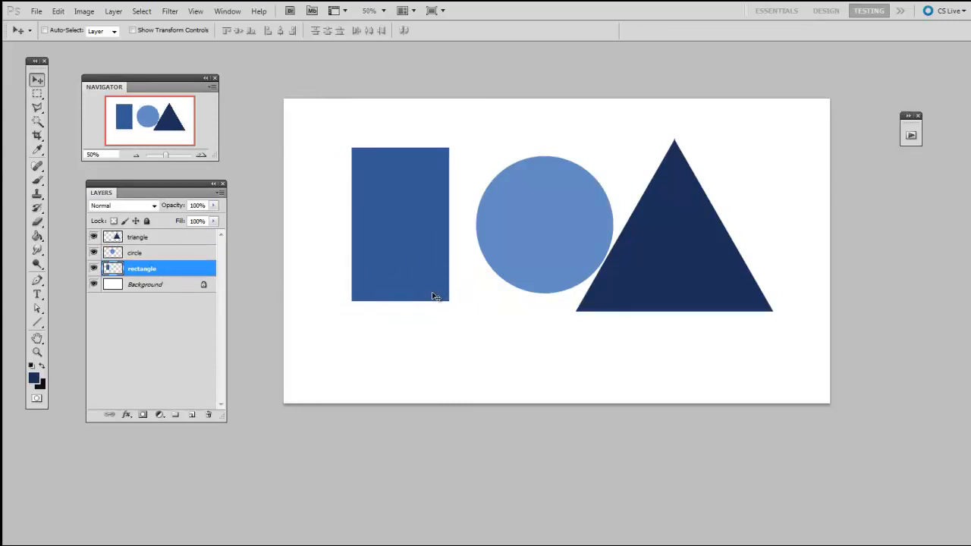
pyautogui.moveTo(436, 296); pyautogui.dragTo(469, 280)
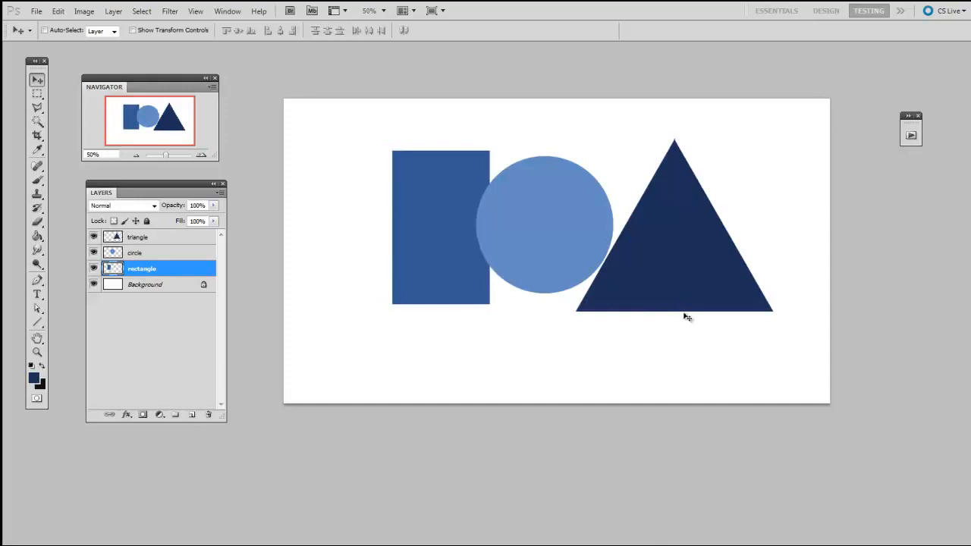
# - Select the triangle layer, shift the triangle slightly and erase an irregular patch from its edge beside the circle
pyautogui.keyDown('ctrl'); pyautogui.click(693, 295); pyautogui.keyUp('ctrl')
pyautogui.moveTo(716, 298)
pyautogui.mouseDown()
pyautogui.moveTo(691, 293)
pyautogui.moveTo(706, 295)
pyautogui.mouseUp()
pyautogui.press('e')
pyautogui.rightClick(683, 268)
pyautogui.click(668, 335)
pyautogui.press('space')
pyautogui.moveTo(603, 271)
pyautogui.mouseDown()
pyautogui.moveTo(615, 219)
pyautogui.moveTo(618, 254)
pyautogui.mouseUp()
pyautogui.press('v')
pyautogui.moveTo(713, 291)
pyautogui.mouseDown()
pyautogui.moveTo(665, 258)
pyautogui.moveTo(685, 291)
pyautogui.moveTo(714, 292)
pyautogui.mouseUp()
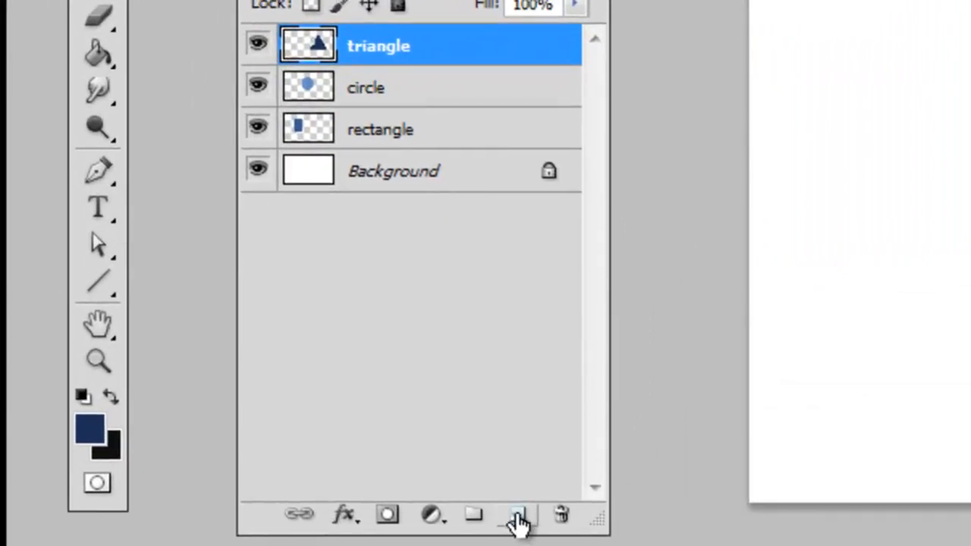
# - Create a blank layer and a layer group, and place the group directly beneath the blank layer
pyautogui.click(516, 518)
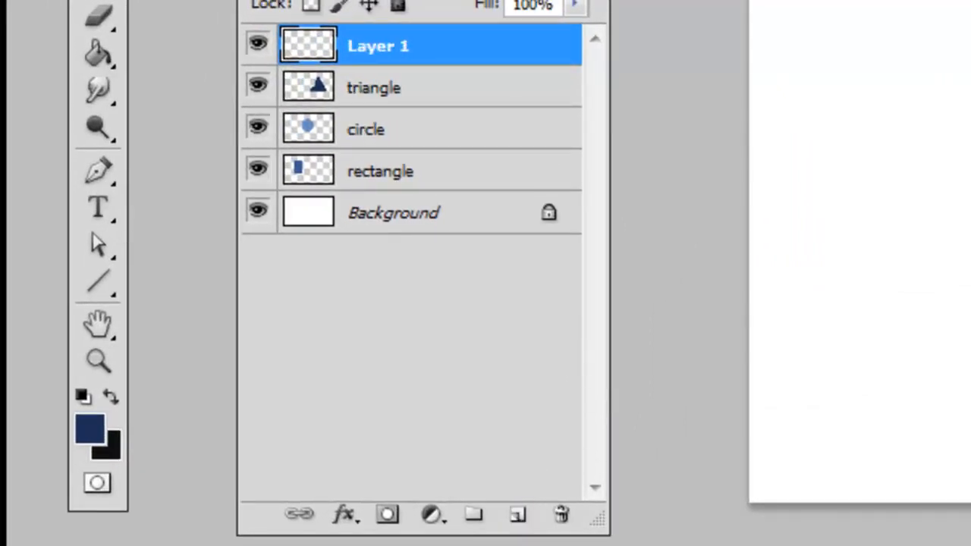
pyautogui.click(472, 512)
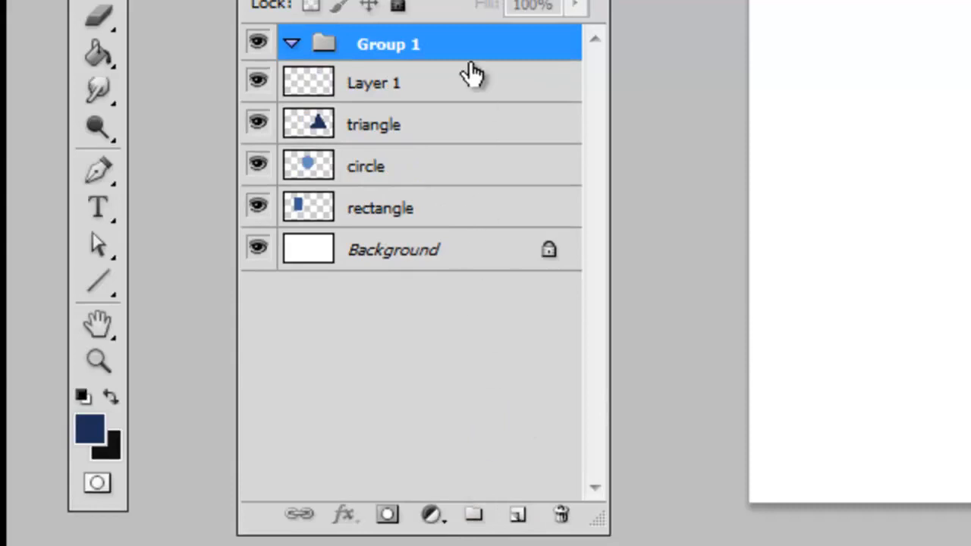
pyautogui.moveTo(468, 57); pyautogui.dragTo(471, 99)
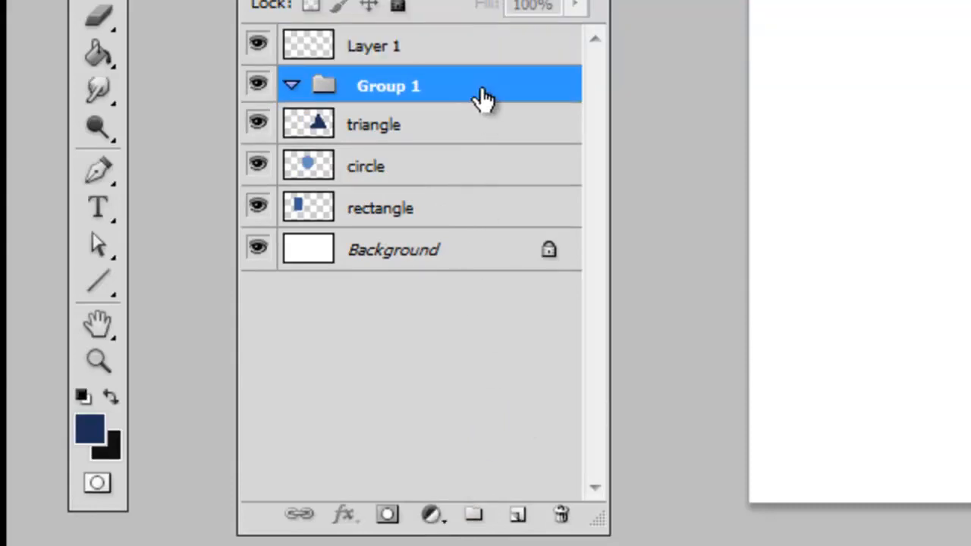
# - Put the triangle, circle and rectangle layers together into Group 1
pyautogui.click(464, 137)
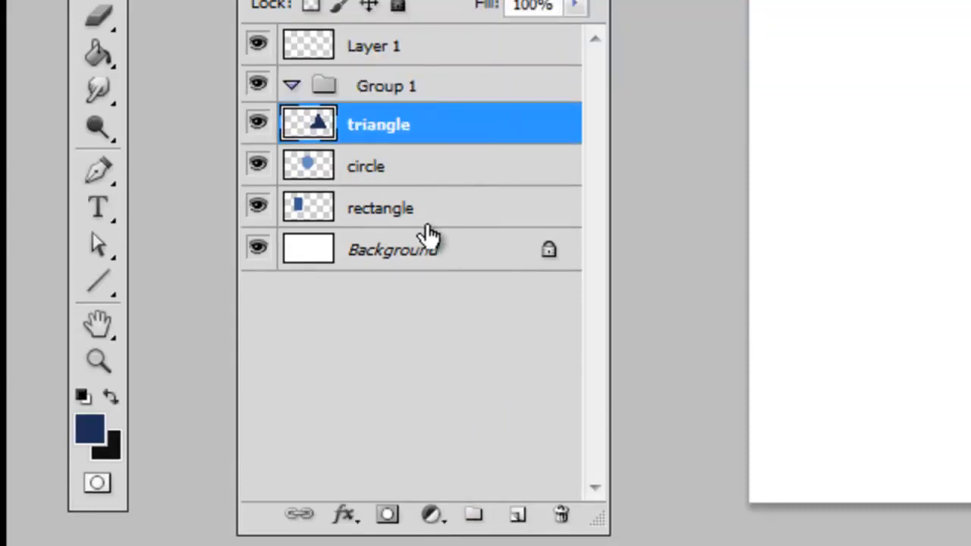
pyautogui.keyDown('shift'); pyautogui.click(424, 209); pyautogui.keyUp('shift')
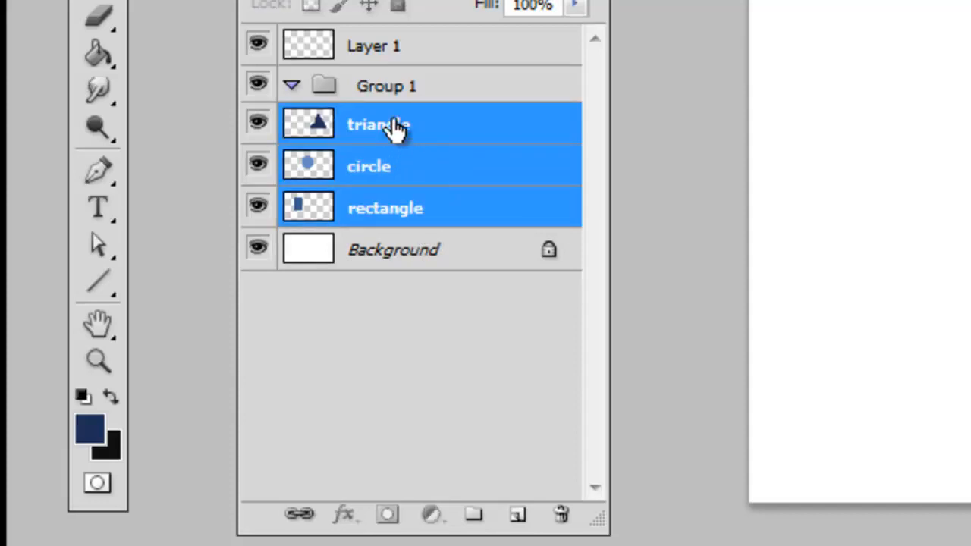
pyautogui.moveTo(397, 126); pyautogui.dragTo(406, 89)
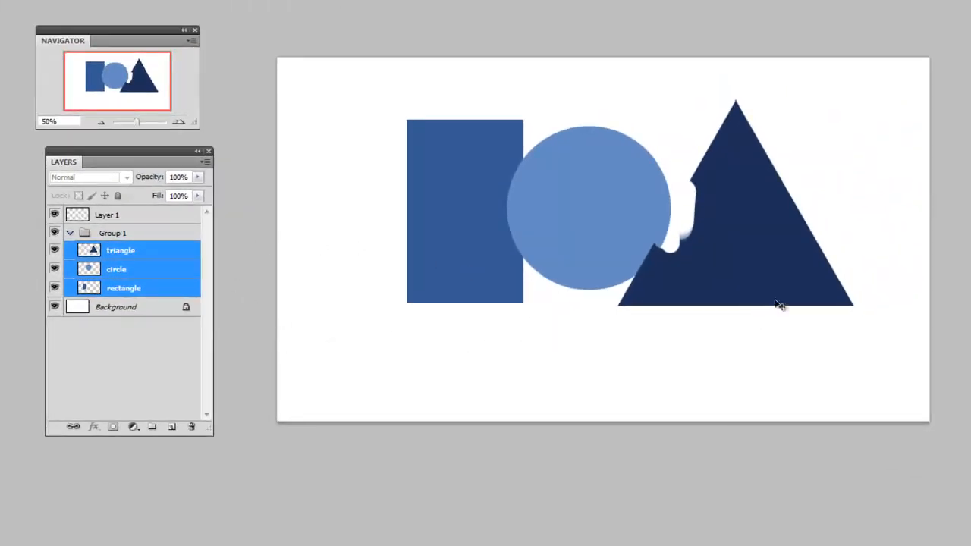
# - Move the triangle, circle and rectangle together and reshape them as one unit with Free Transform
pyautogui.moveTo(797, 272); pyautogui.dragTo(769, 286)
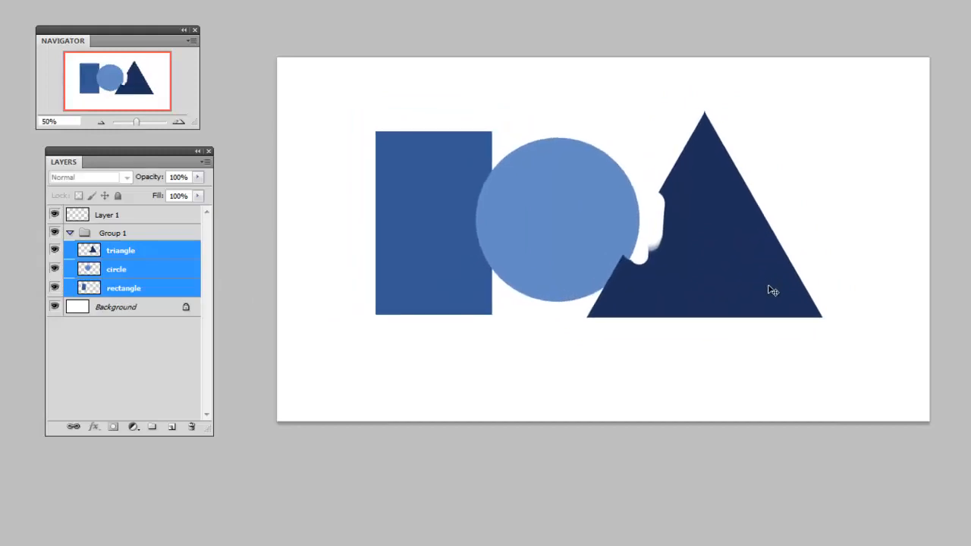
pyautogui.hotkey('ctrl', 't')
pyautogui.moveTo(822, 109); pyautogui.dragTo(638, 83)
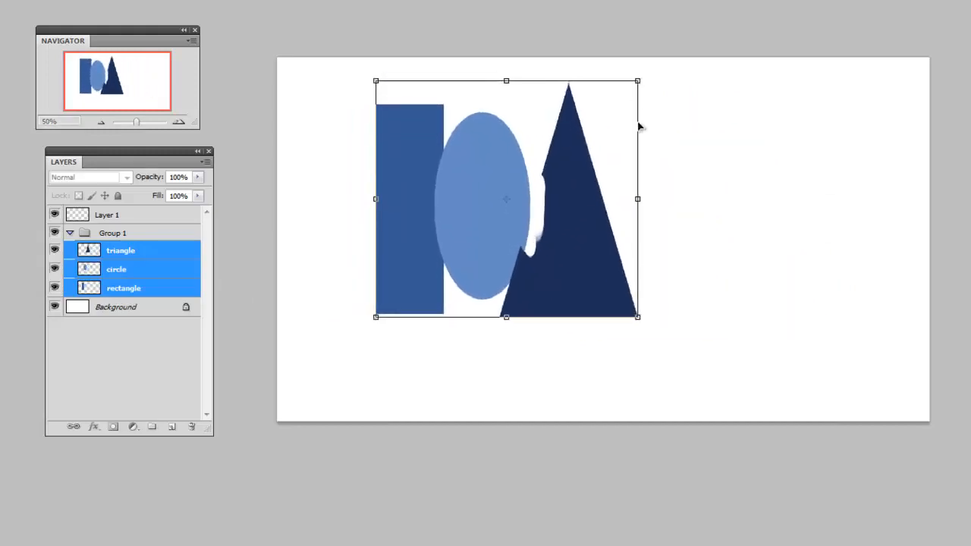
pyautogui.moveTo(598, 204); pyautogui.dragTo(620, 220)
pyautogui.moveTo(660, 335); pyautogui.dragTo(813, 305)
pyautogui.press('Return')
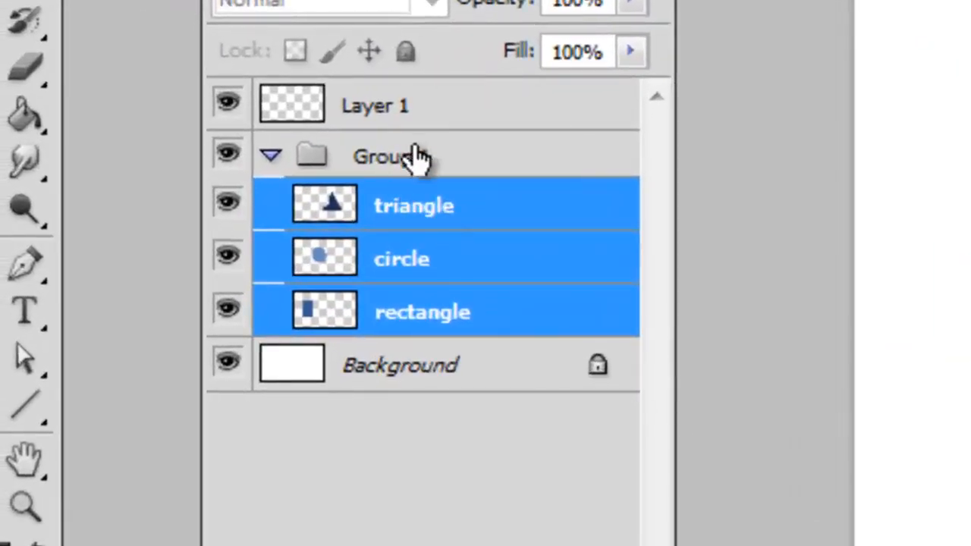
# - Collapse and re-expand Group 1, and move only the rectangle up and to the left
pyautogui.click(270, 159)
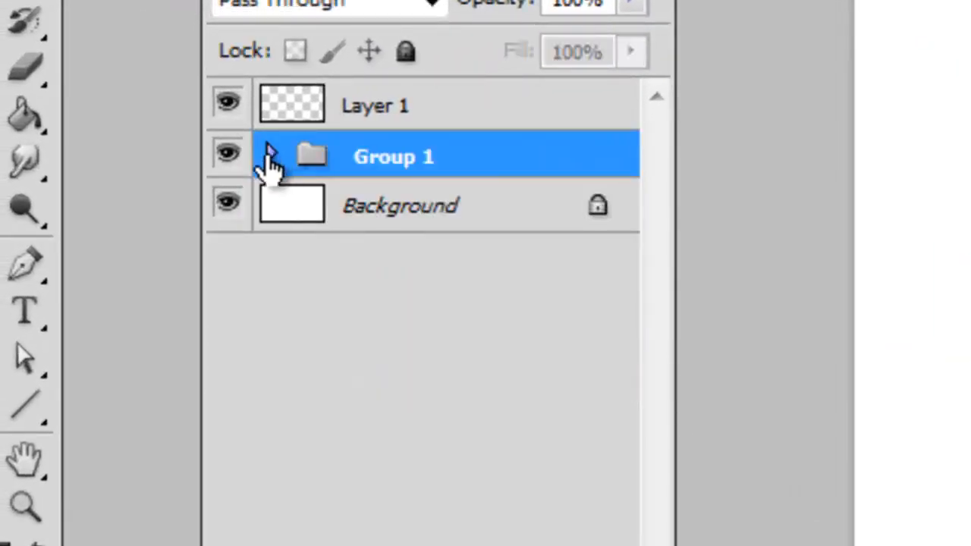
pyautogui.click(271, 159)
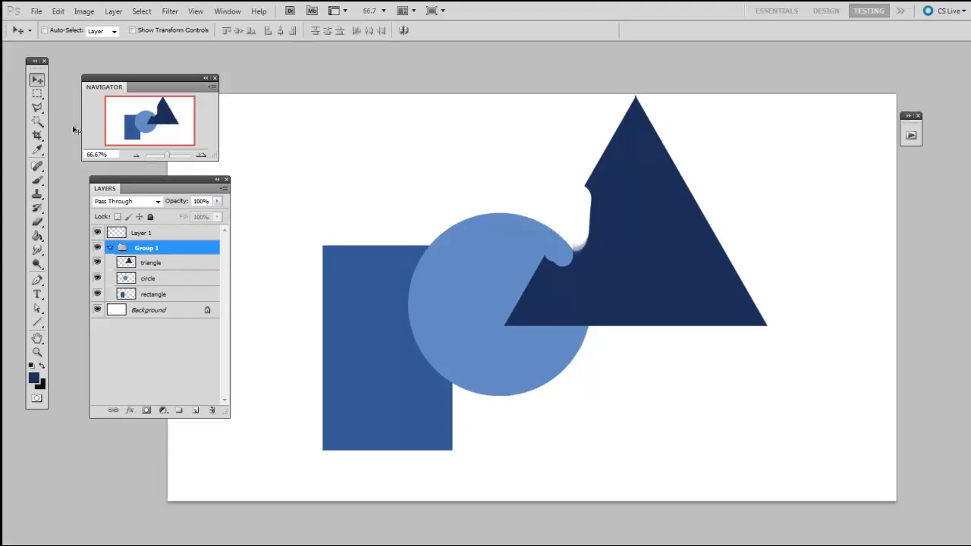
pyautogui.click(168, 298)
pyautogui.moveTo(485, 393); pyautogui.dragTo(417, 345)
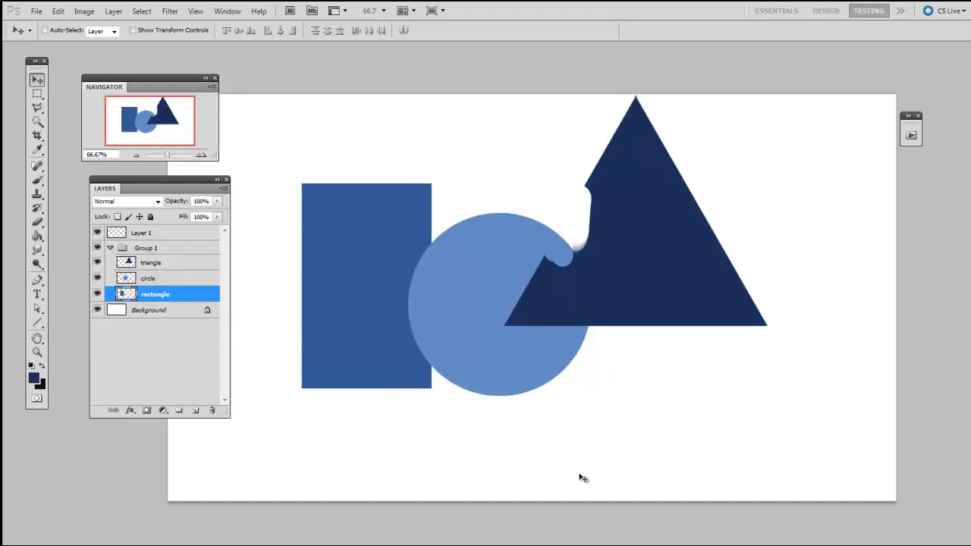
# - Reorder the triangle layer to the bottom of Group 1 and move the triangle left behind the other shapes
pyautogui.click(190, 265)
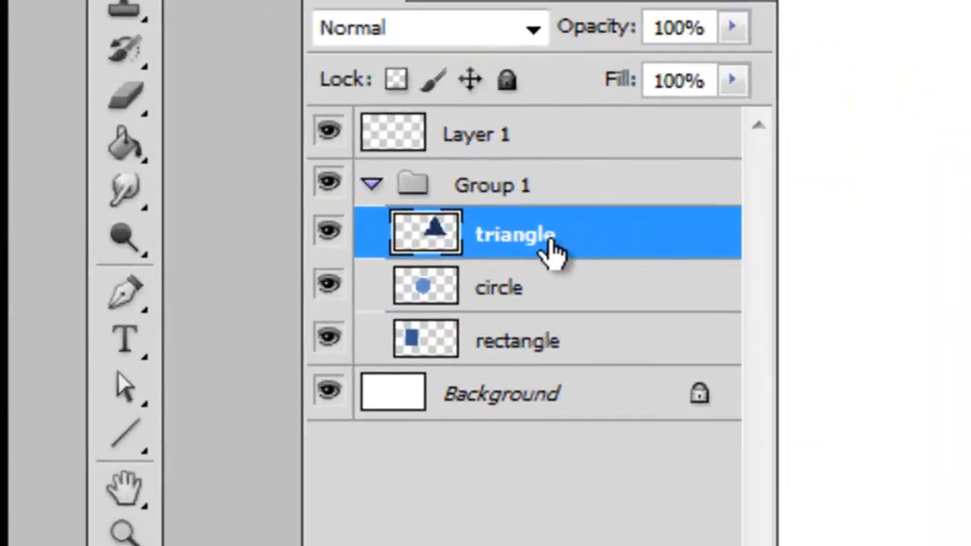
pyautogui.moveTo(527, 245); pyautogui.dragTo(546, 373)
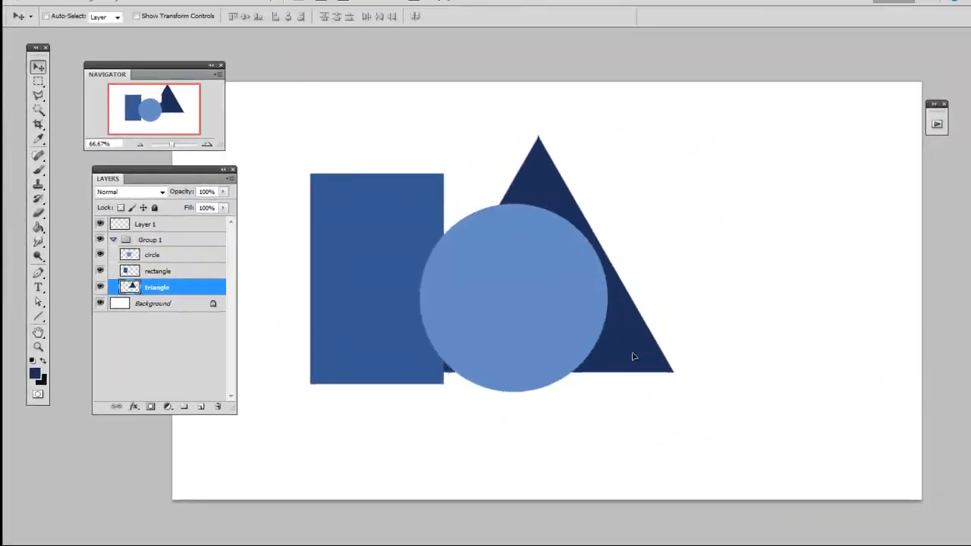
pyautogui.moveTo(634, 357); pyautogui.dragTo(650, 364)
pyautogui.moveTo(628, 397); pyautogui.dragTo(444, 399)
# - Move the rectangle over the triangle and shift the circle up and to the right
pyautogui.click(185, 270)
pyautogui.moveTo(430, 314); pyautogui.dragTo(478, 342)
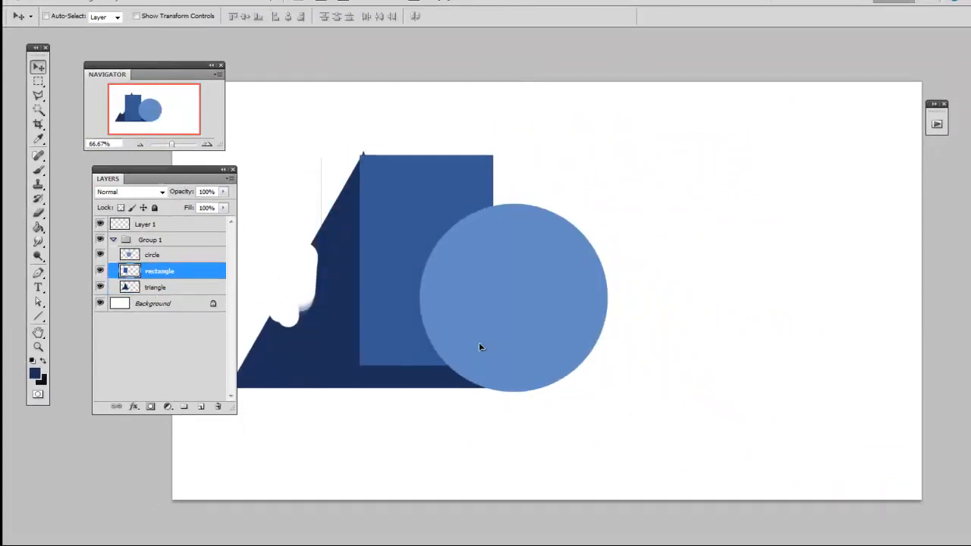
pyautogui.click(168, 254)
pyautogui.moveTo(540, 334); pyautogui.dragTo(589, 281)
pyautogui.moveTo(754, 414); pyautogui.dragTo(757, 396)
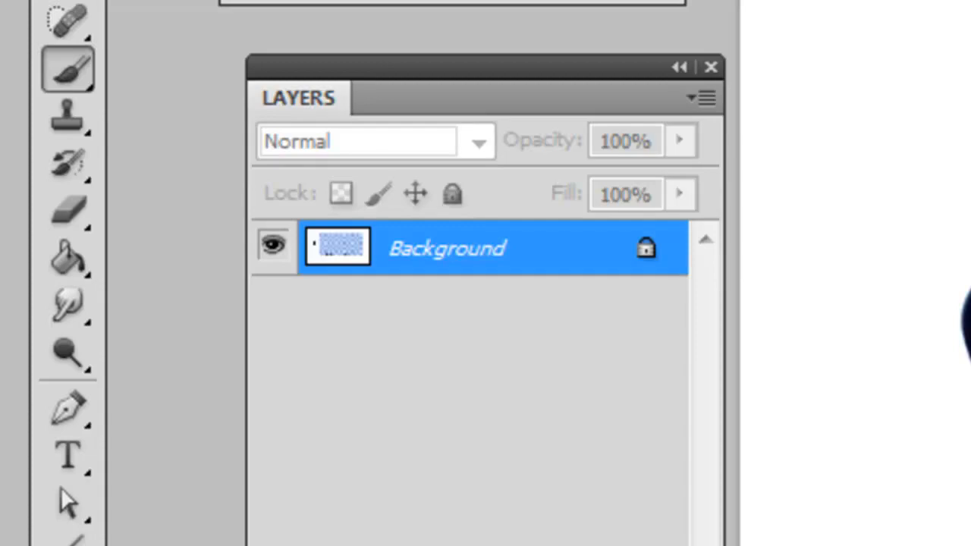
# - Add a new layer above the checkerboard background and paint a wavy blue brush stroke above the NORMAL label
pyautogui.hotkey('ctrl', 'alt', 'shift', 'n')
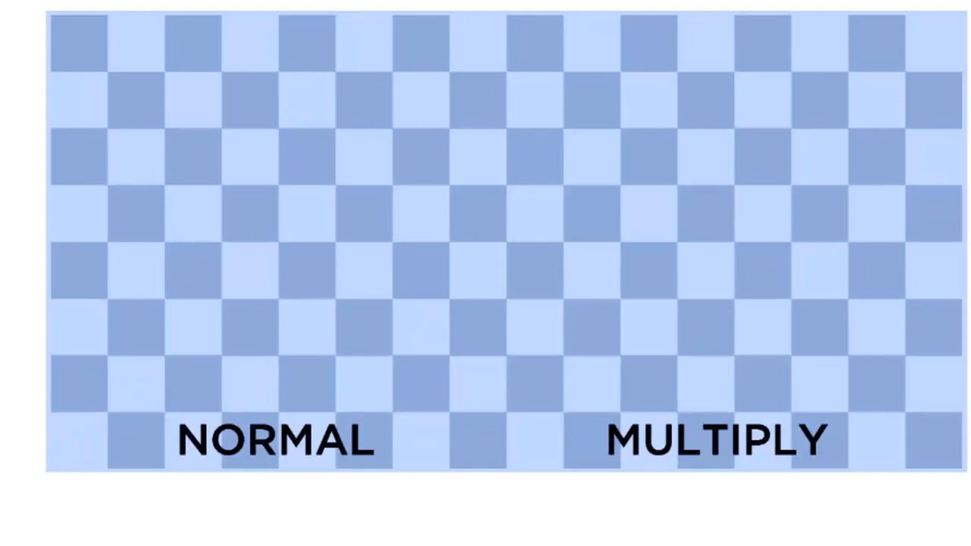
pyautogui.click(3, 410)
pyautogui.moveTo(312, 195); pyautogui.dragTo(330, 199)
pyautogui.click(712, 93)
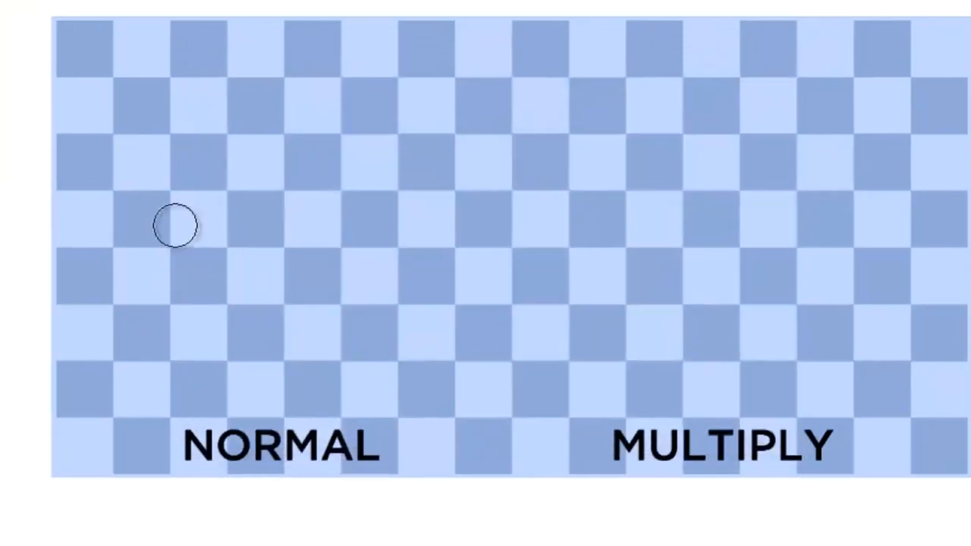
pyautogui.moveTo(140, 167)
pyautogui.mouseDown()
pyautogui.moveTo(190, 210)
pyautogui.moveTo(387, 325)
pyautogui.mouseUp()
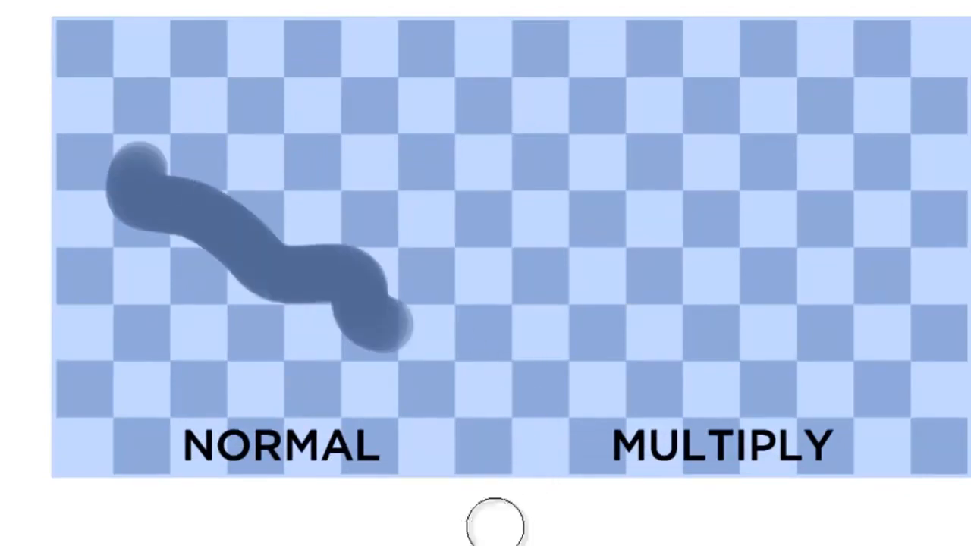
pyautogui.moveTo(521, 476); pyautogui.dragTo(519, 469)
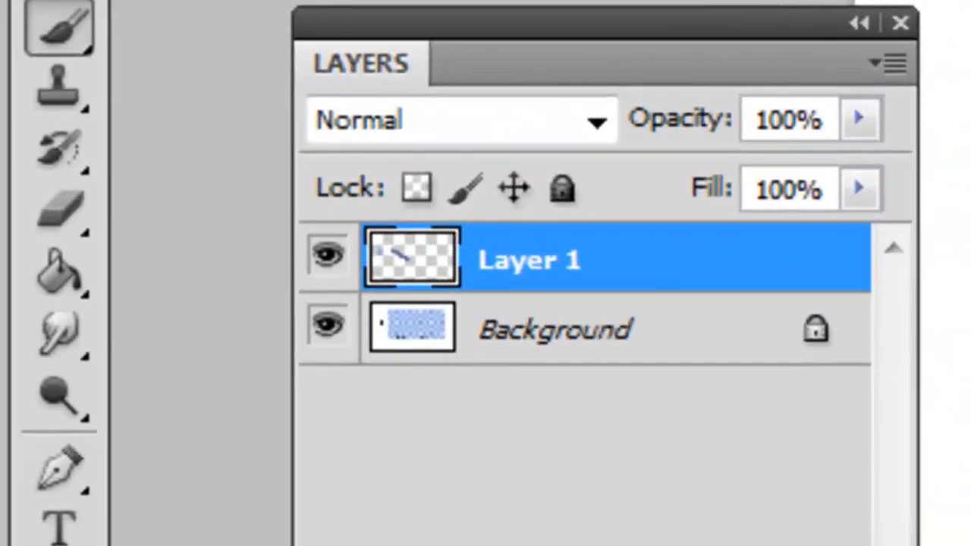
# - Add another layer in Multiply blend mode and paint a matching diagonal stroke above the MULTIPLY label
pyautogui.click(798, 531)
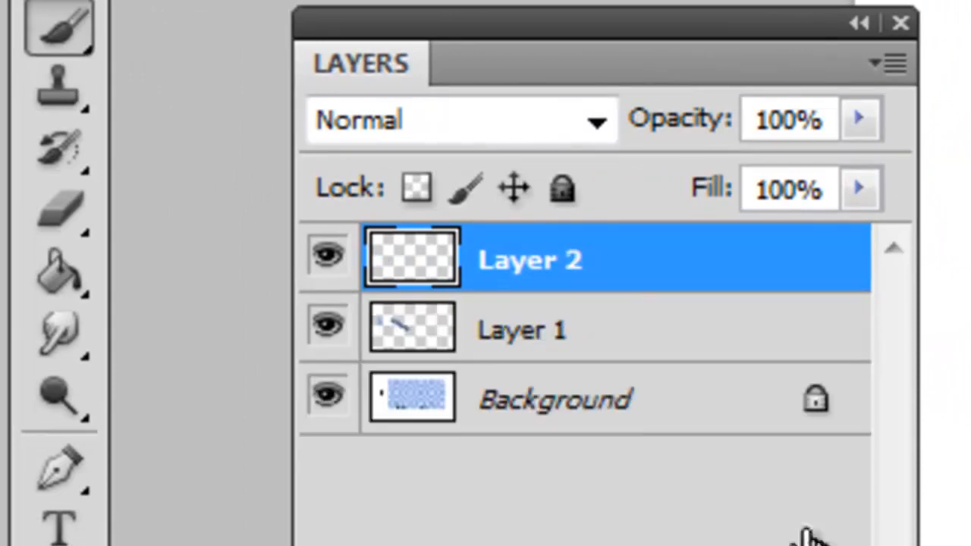
pyautogui.click(452, 120)
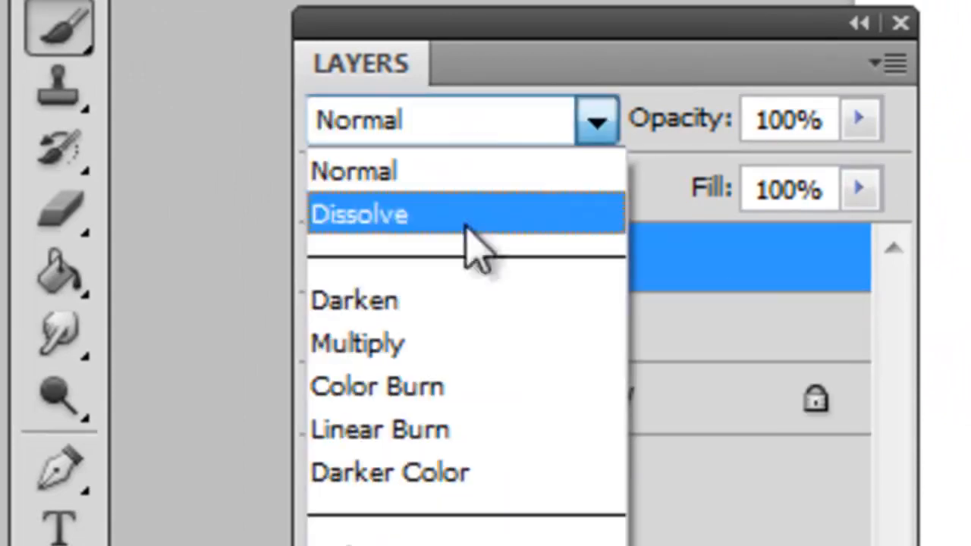
pyautogui.click(464, 348)
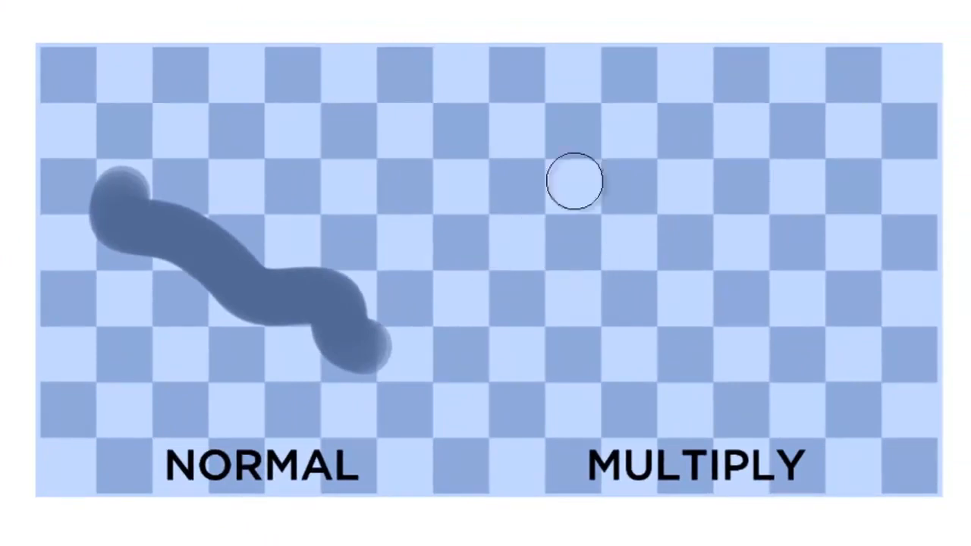
pyautogui.moveTo(528, 151)
pyautogui.mouseDown()
pyautogui.moveTo(783, 340)
pyautogui.moveTo(837, 362)
pyautogui.mouseUp()
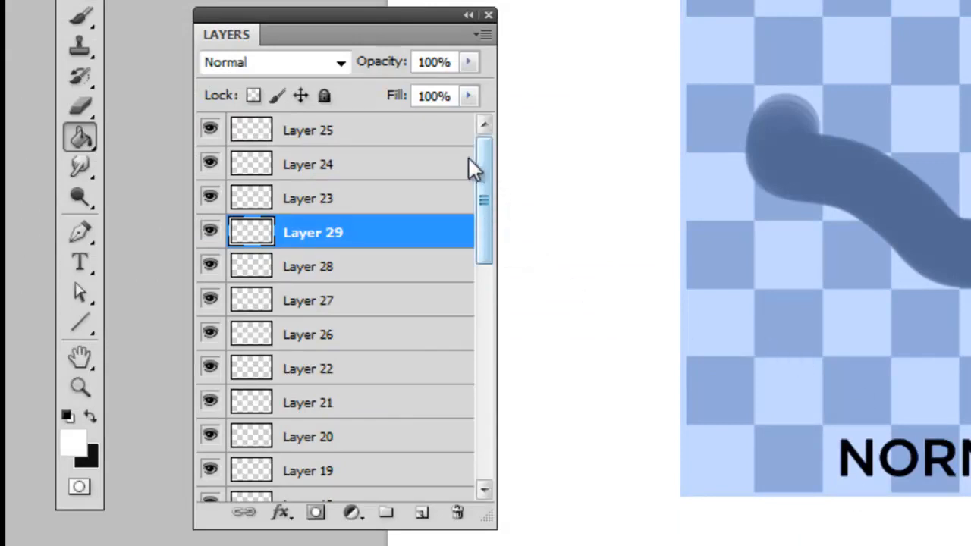
# - Browse the long stack of numbered layers, selecting individual ones such as Layer 25 and Layer 26
pyautogui.click(432, 144)
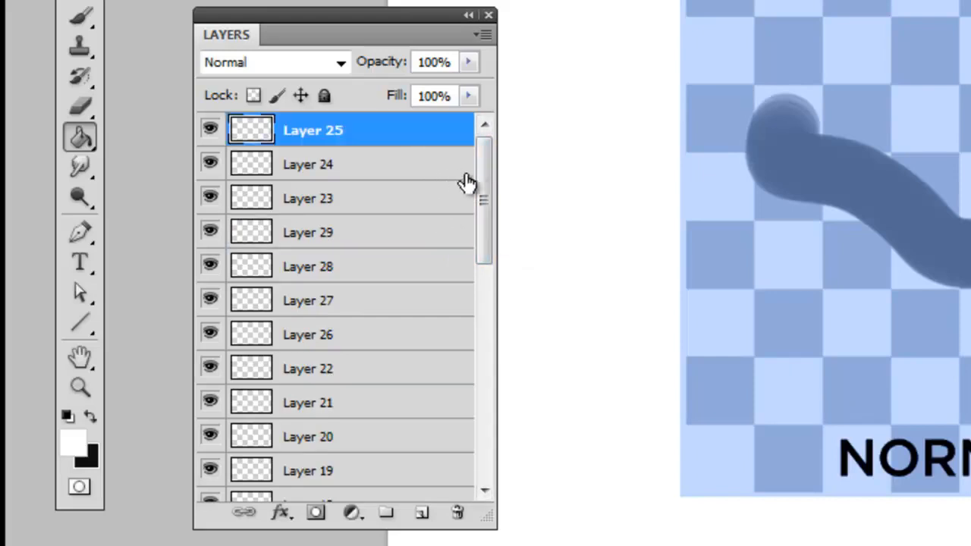
pyautogui.moveTo(484, 169); pyautogui.dragTo(489, 204)
pyautogui.moveTo(484, 219)
pyautogui.mouseDown()
pyautogui.moveTo(463, 330)
pyautogui.moveTo(462, 289)
pyautogui.moveTo(486, 258)
pyautogui.moveTo(491, 207)
pyautogui.mouseUp()
pyautogui.click(354, 362)
pyautogui.click(369, 325)
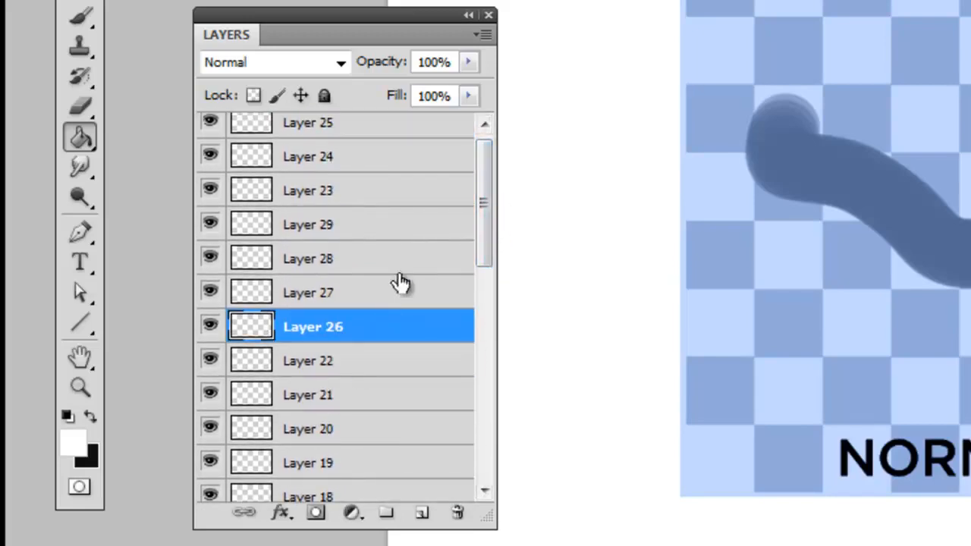
pyautogui.click(401, 262)
pyautogui.moveTo(484, 171); pyautogui.dragTo(496, 198)
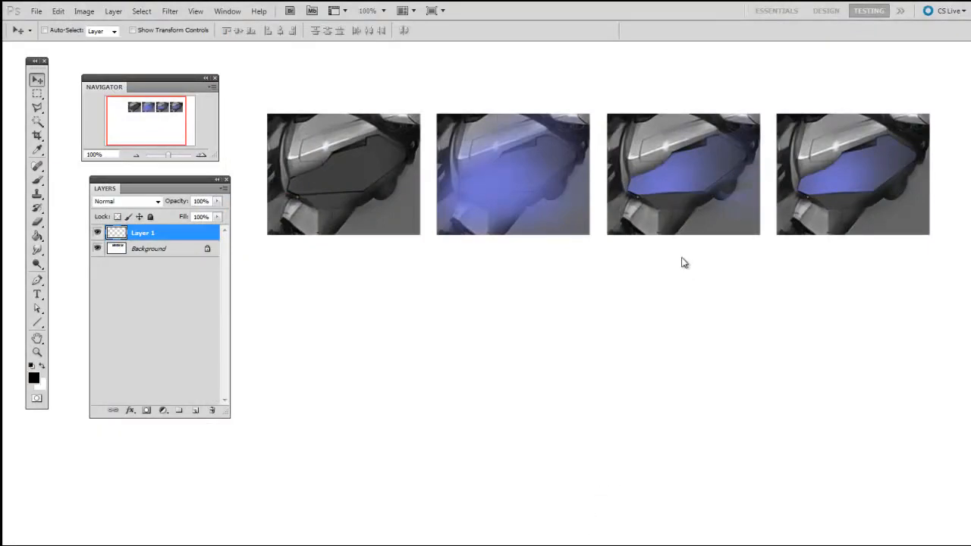
# - Add a new layer above Layer 1 in the helmet image document and choose a soft 250 px brush
pyautogui.moveTo(684, 278); pyautogui.dragTo(678, 290)
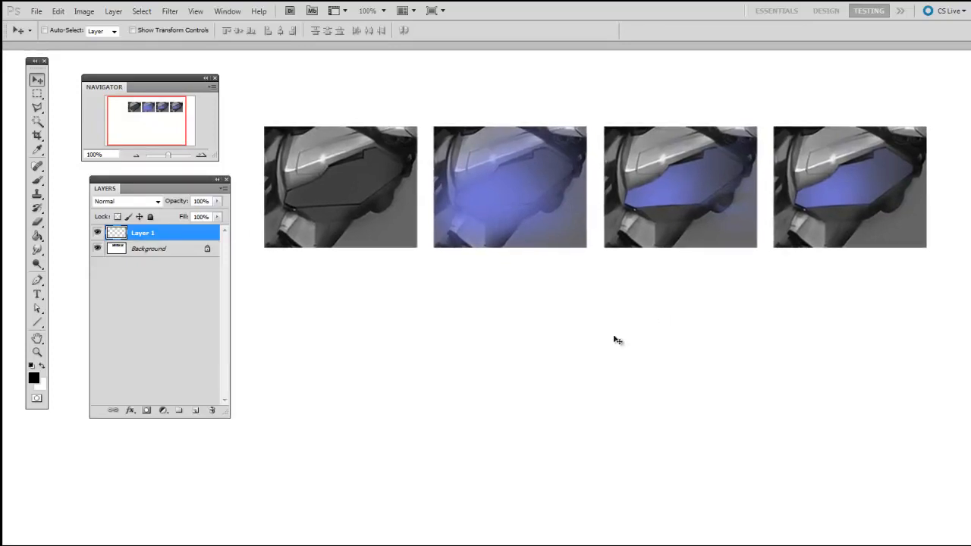
pyautogui.moveTo(433, 317); pyautogui.dragTo(435, 314)
pyautogui.hotkey('ctrl', 'alt', 'shift', 'n')
pyautogui.press('b')
pyautogui.rightClick(471, 318)
pyautogui.click(511, 398)
pyautogui.moveTo(406, 403); pyautogui.dragTo(404, 404)
pyautogui.press(']')
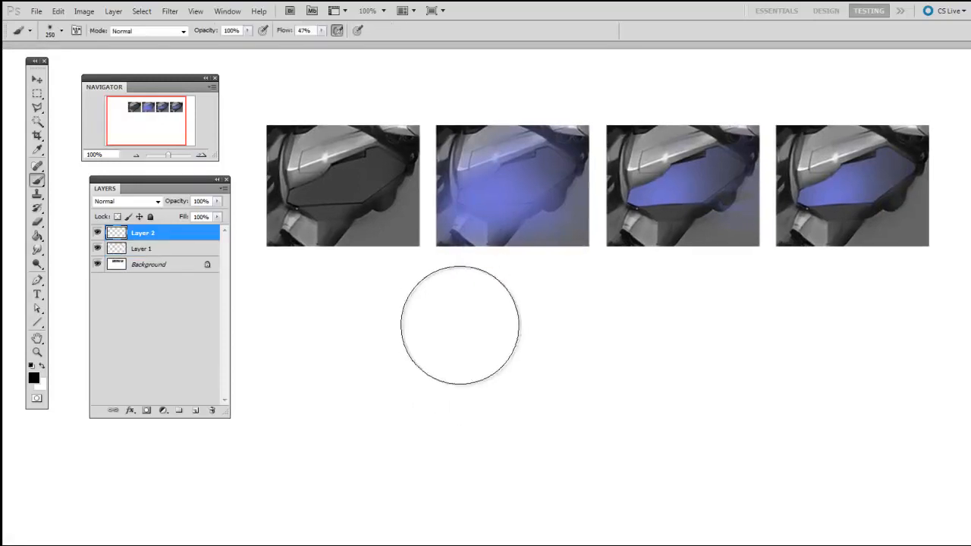
# - Paint a large soft black blob below the helmet images, adjusting the brush size between strokes
pyautogui.moveTo(460, 314)
pyautogui.mouseDown()
pyautogui.moveTo(566, 317)
pyautogui.moveTo(441, 337)
pyautogui.moveTo(556, 325)
pyautogui.moveTo(474, 319)
pyautogui.moveTo(537, 312)
pyautogui.moveTo(434, 318)
pyautogui.moveTo(581, 314)
pyautogui.moveTo(461, 336)
pyautogui.moveTo(482, 341)
pyautogui.moveTo(516, 326)
pyautogui.mouseUp()
pyautogui.press(']')
pyautogui.press(']')
pyautogui.press(']')
pyautogui.press(']')
pyautogui.press(']')
pyautogui.press(']')
pyautogui.press('[')
pyautogui.press('[')
pyautogui.press('[')
pyautogui.press('[')
pyautogui.moveTo(442, 333)
pyautogui.mouseDown()
pyautogui.moveTo(524, 340)
pyautogui.moveTo(559, 314)
pyautogui.mouseUp()
# - Trim the upper edges of the black blob on Layer 2 into straight cuts with a hard round eraser
pyautogui.press('e')
pyautogui.rightClick(531, 323)
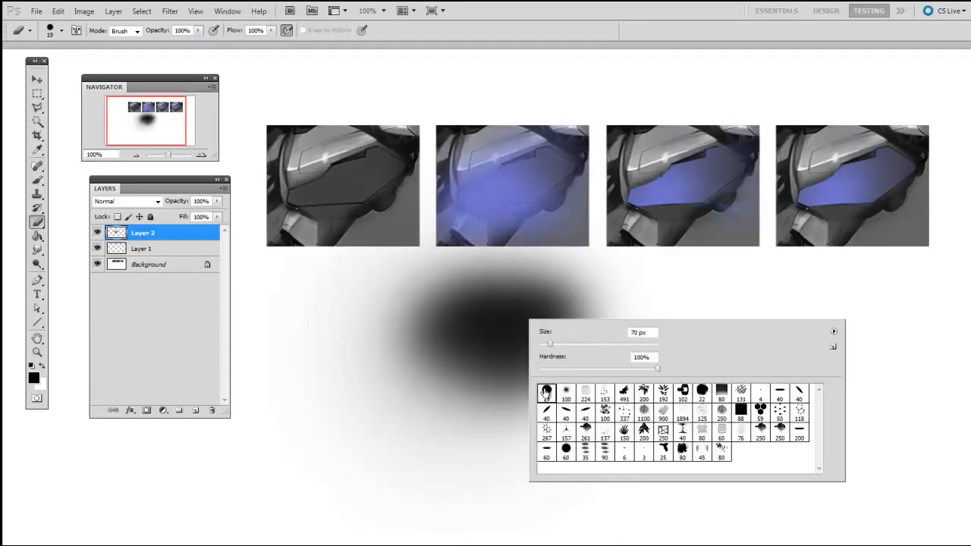
pyautogui.doubleClick(546, 392)
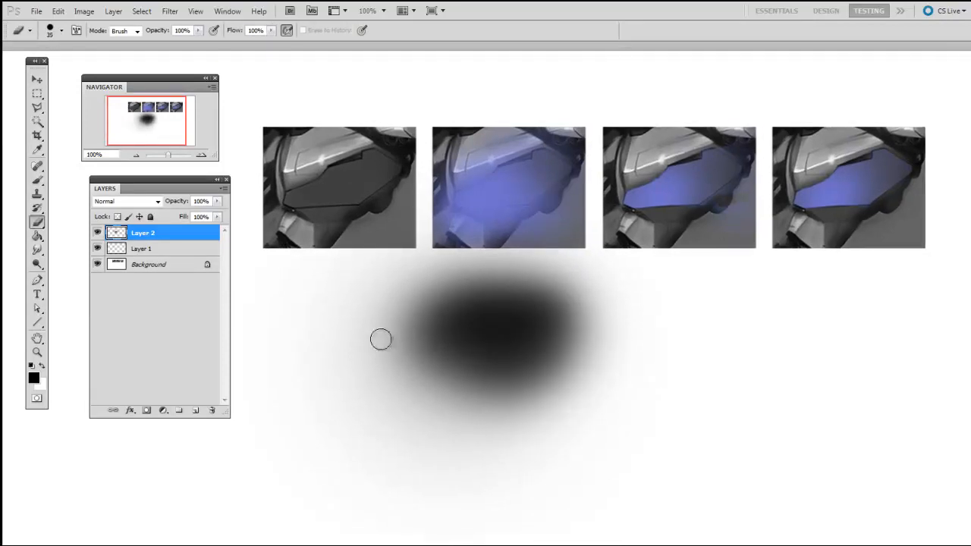
pyautogui.moveTo(364, 364); pyautogui.dragTo(486, 246)
pyautogui.press(']')
pyautogui.press(']')
pyautogui.press(']')
pyautogui.press(']')
pyautogui.moveTo(338, 352); pyautogui.dragTo(433, 246)
pyautogui.press(']')
pyautogui.moveTo(307, 317); pyautogui.dragTo(379, 235)
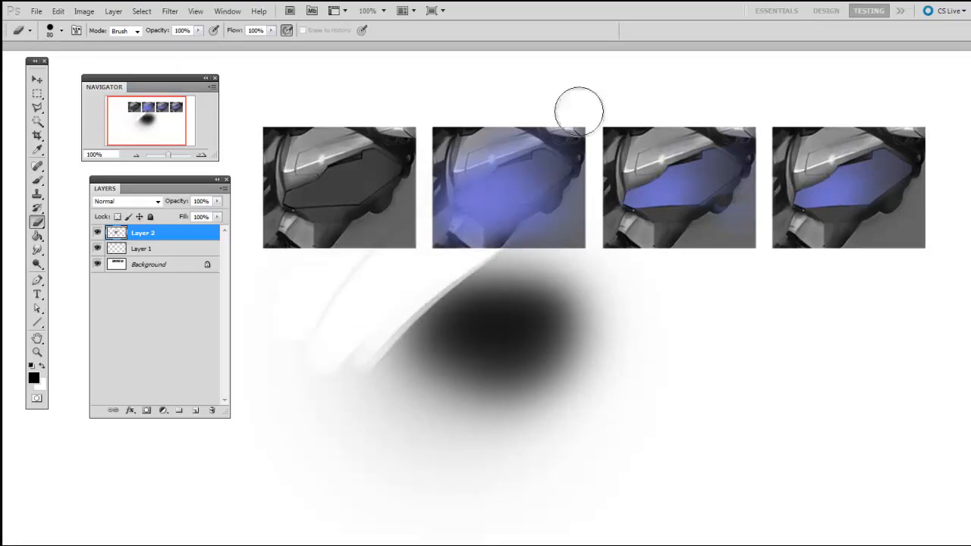
pyautogui.moveTo(478, 243); pyautogui.dragTo(615, 246)
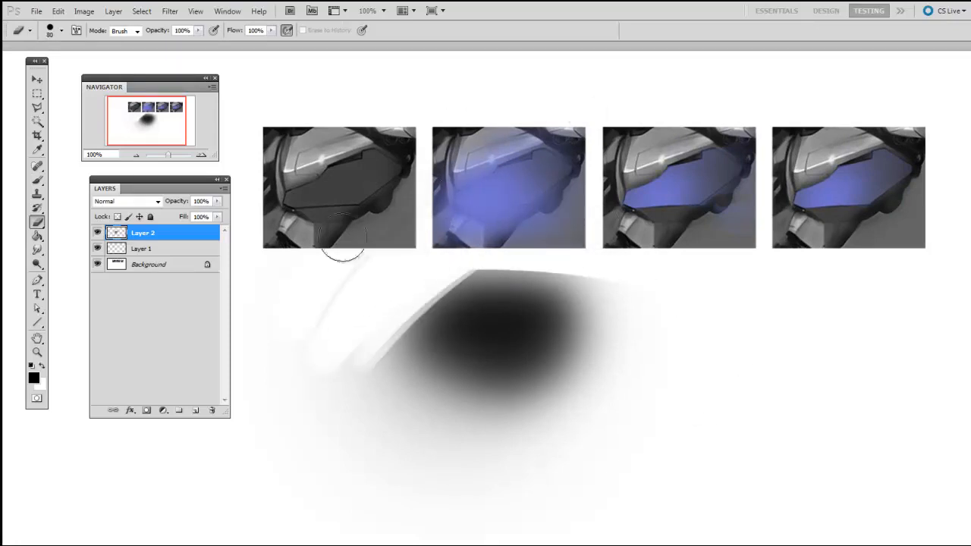
# - Erase the remaining lower and side edges of the black blob with larger hard eraser strokes, leaving a visor-like shape
pyautogui.press(']')
pyautogui.moveTo(355, 324); pyautogui.dragTo(432, 437)
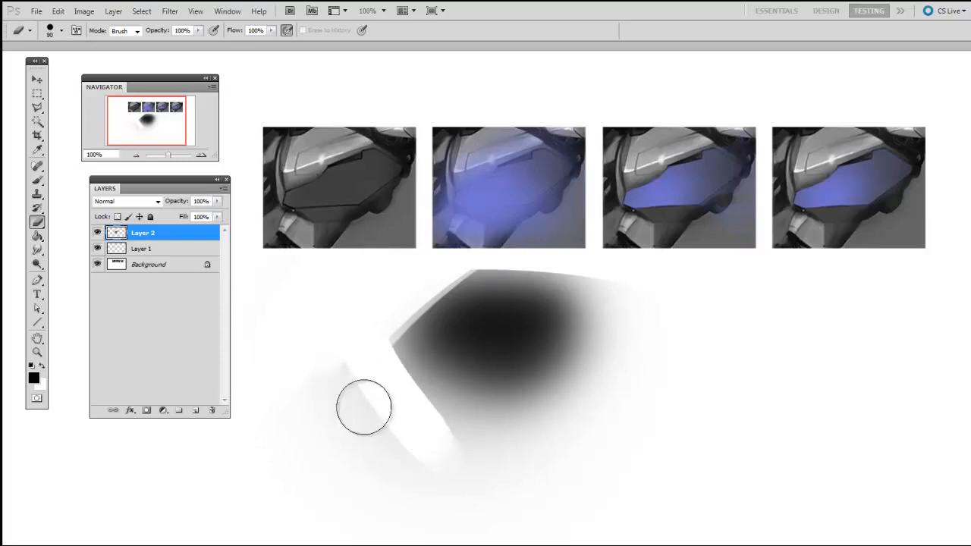
pyautogui.moveTo(364, 407); pyautogui.dragTo(694, 446)
pyautogui.moveTo(565, 414); pyautogui.dragTo(697, 249)
pyautogui.press(']')
pyautogui.press(']')
pyautogui.press(']')
pyautogui.press(']')
pyautogui.moveTo(320, 404)
pyautogui.mouseDown()
pyautogui.moveTo(463, 545)
pyautogui.moveTo(370, 447)
pyautogui.moveTo(692, 491)
pyautogui.mouseUp()
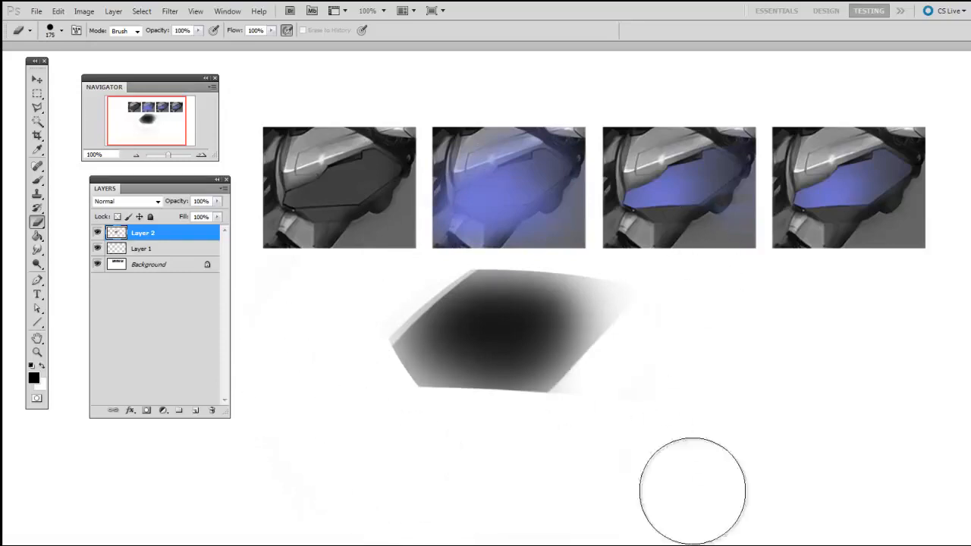
pyautogui.press('[')
pyautogui.press('[')
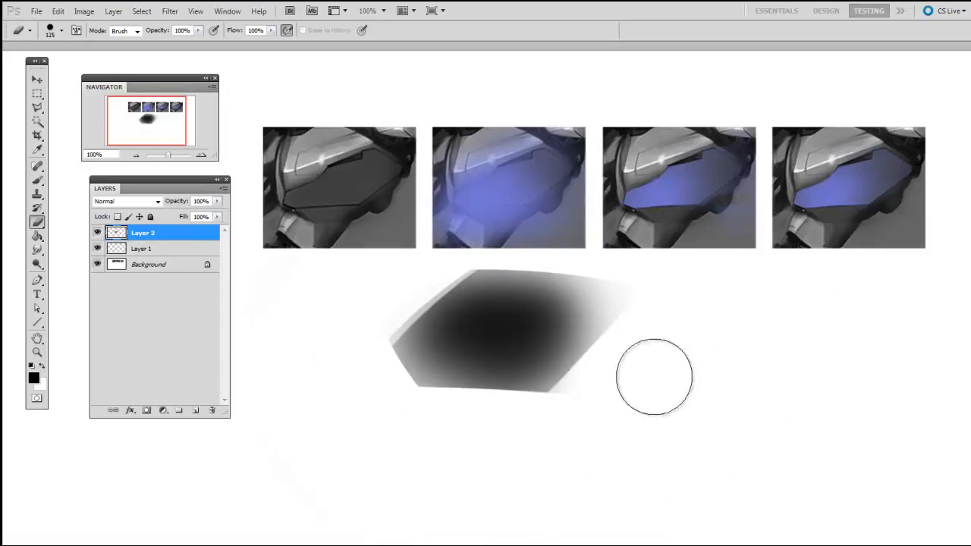
pyautogui.moveTo(648, 391); pyautogui.dragTo(643, 407)
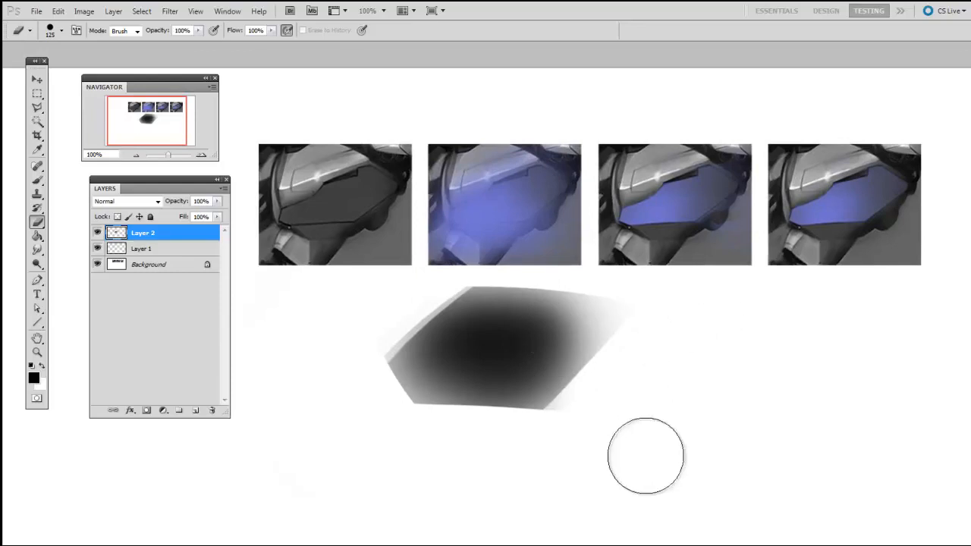
pyautogui.press('[')
pyautogui.press('[')
pyautogui.press('[')
pyautogui.press('[')
pyautogui.press('[')
pyautogui.press('[')
pyautogui.press('[')
pyautogui.press('[')
pyautogui.press('[')
pyautogui.press('[')
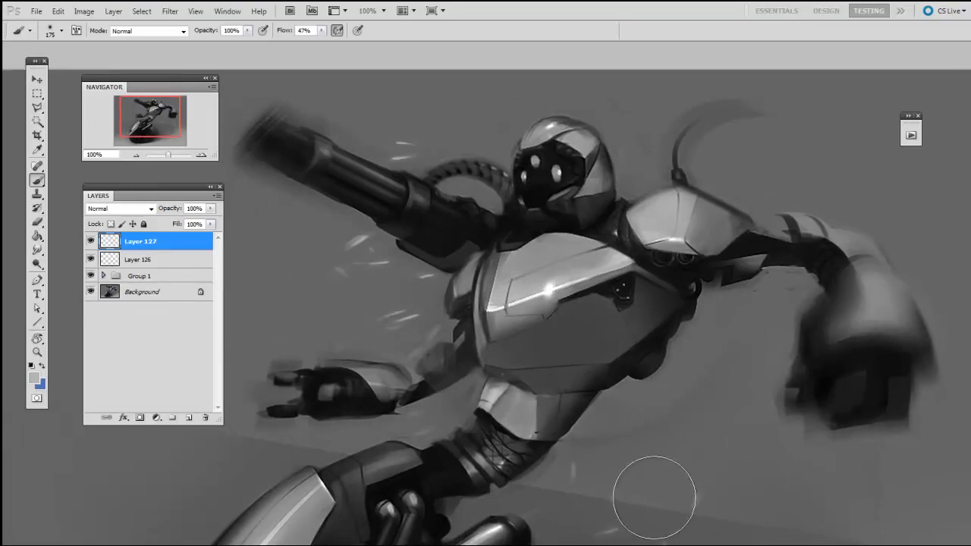
# - Choose a soft round brush and add a new layer above Layer 127 in the robot painting
pyautogui.press('space')
pyautogui.moveTo(709, 434); pyautogui.dragTo(700, 440)
pyautogui.hotkey('ctrl', '+')
pyautogui.moveTo(668, 484); pyautogui.dragTo(609, 471)
pyautogui.hotkey('ctrl', '-')
pyautogui.press('space')
pyautogui.moveTo(621, 356); pyautogui.dragTo(621, 402)
pyautogui.rightClick(563, 410)
pyautogui.doubleClick(609, 457)
pyautogui.press('space')
pyautogui.moveTo(535, 492); pyautogui.dragTo(537, 490)
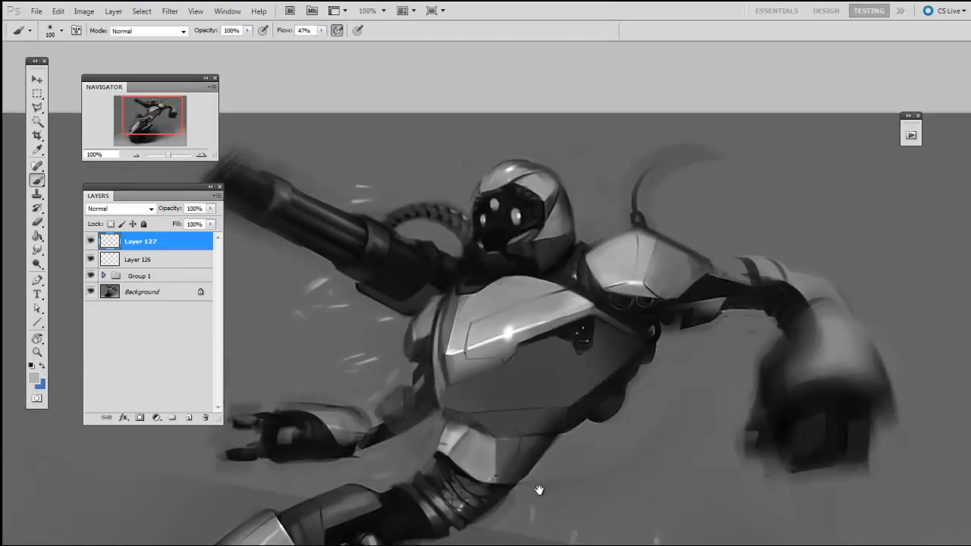
pyautogui.hotkey('ctrl', 'alt', 'shift', 'n')
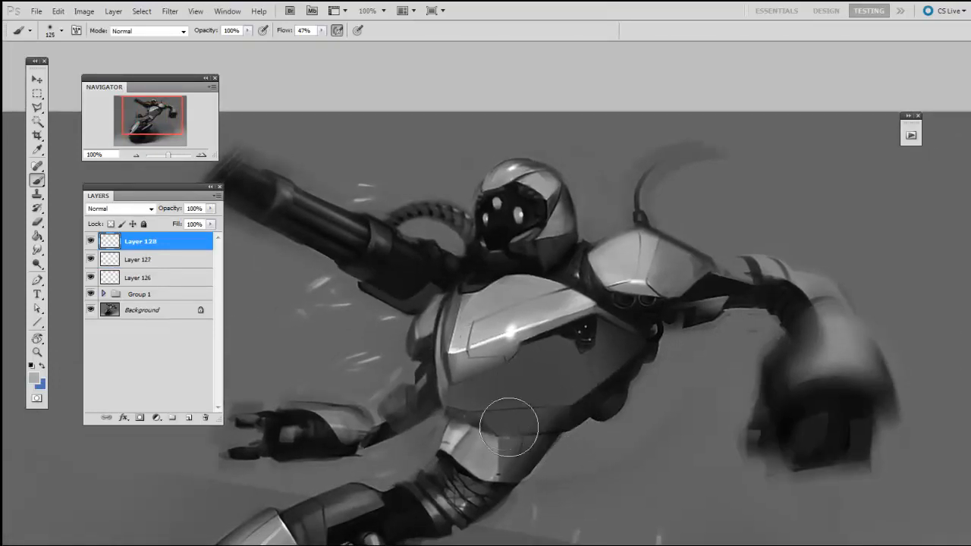
# - Paint a soft light grey glow over the robot's lower torso on the new layer, enlarging the brush to about 250 px
pyautogui.press(']')
pyautogui.press(']')
pyautogui.press(']')
pyautogui.press(']')
pyautogui.press(']')
pyautogui.moveTo(513, 351)
pyautogui.mouseDown()
pyautogui.moveTo(529, 502)
pyautogui.moveTo(515, 437)
pyautogui.moveTo(512, 299)
pyautogui.moveTo(570, 543)
pyautogui.moveTo(522, 409)
pyautogui.mouseUp()
pyautogui.moveTo(572, 520)
pyautogui.mouseDown()
pyautogui.moveTo(520, 314)
pyautogui.moveTo(478, 520)
pyautogui.moveTo(500, 425)
pyautogui.moveTo(506, 311)
pyautogui.mouseUp()
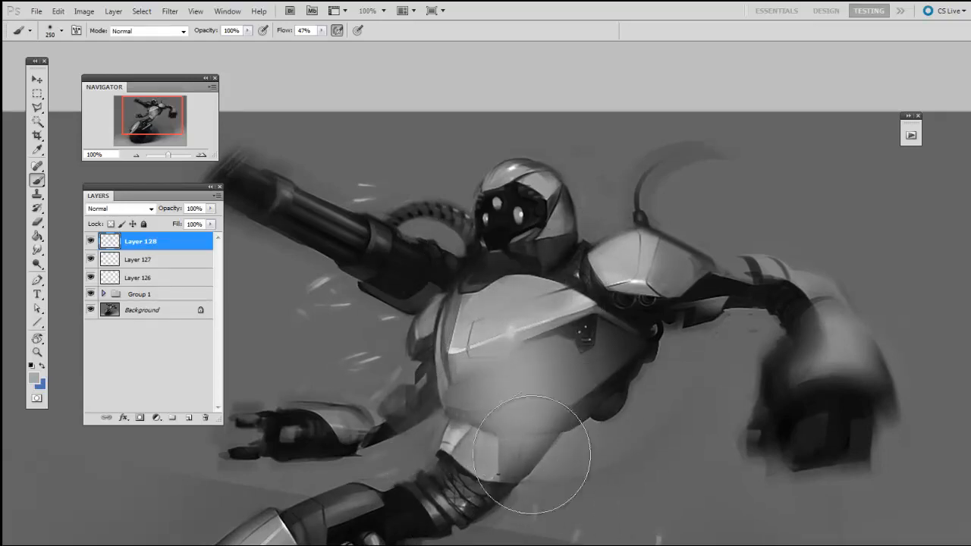
pyautogui.press(']')
pyautogui.moveTo(465, 412); pyautogui.dragTo(538, 433)
# - Fade the side of the torso glow near the small camera eye with a soft 200 px eraser
pyautogui.press('e')
pyautogui.rightClick(542, 428)
pyautogui.click(585, 478)
pyautogui.click(495, 540)
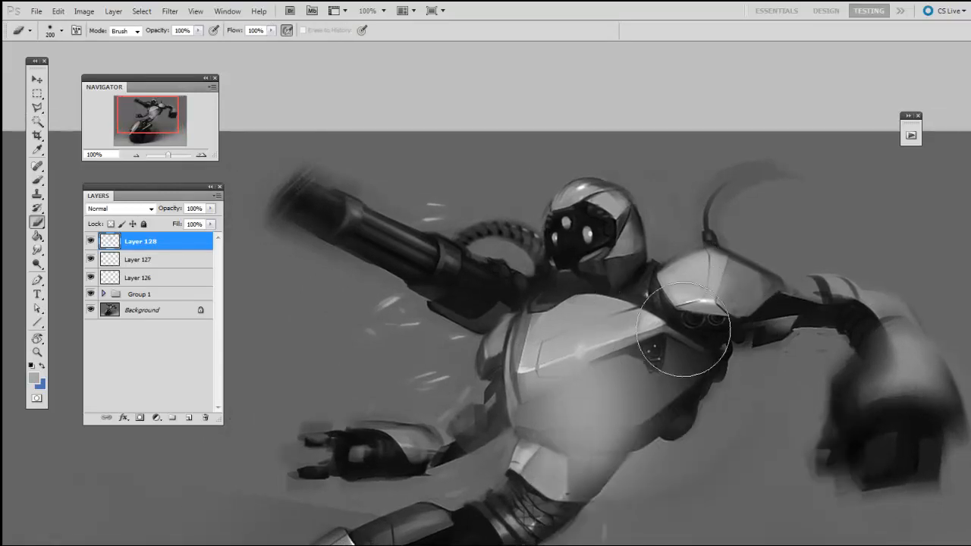
pyautogui.rightClick(660, 338)
pyautogui.click(691, 409)
pyautogui.click(625, 489)
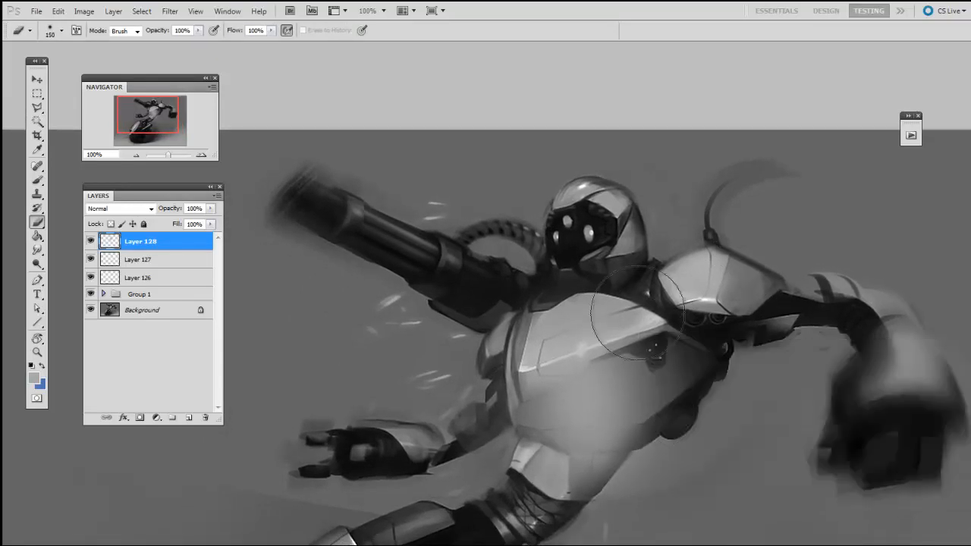
pyautogui.press(']')
pyautogui.press(']')
pyautogui.moveTo(638, 313)
pyautogui.mouseDown()
pyautogui.moveTo(677, 467)
pyautogui.moveTo(651, 301)
pyautogui.moveTo(674, 478)
pyautogui.moveTo(665, 431)
pyautogui.moveTo(685, 252)
pyautogui.moveTo(639, 506)
pyautogui.moveTo(705, 312)
pyautogui.moveTo(641, 450)
pyautogui.mouseUp()
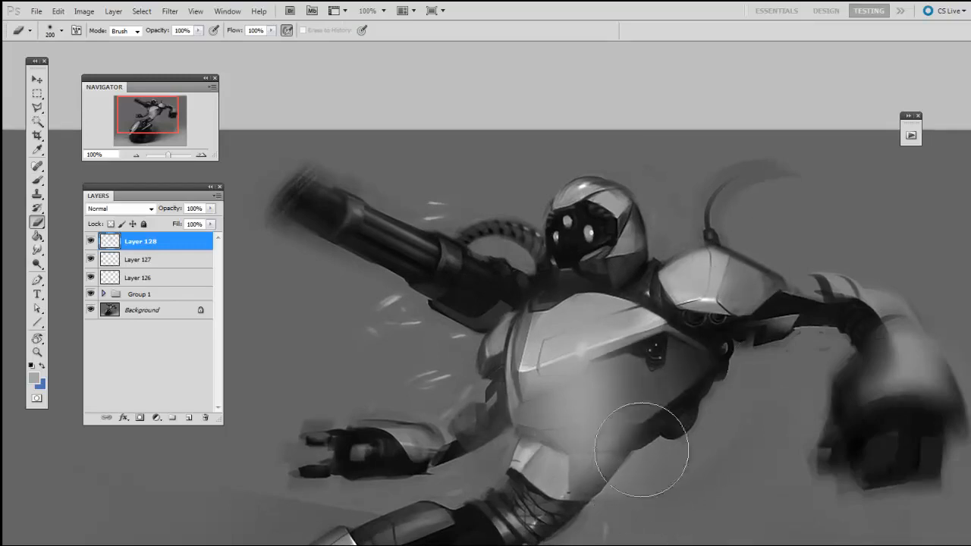
pyautogui.moveTo(641, 415); pyautogui.dragTo(645, 395)
# - Erase the glow covering the upper chest plate down to its lower edge with a hard round eraser, reducing it to 30 px
pyautogui.press('b')
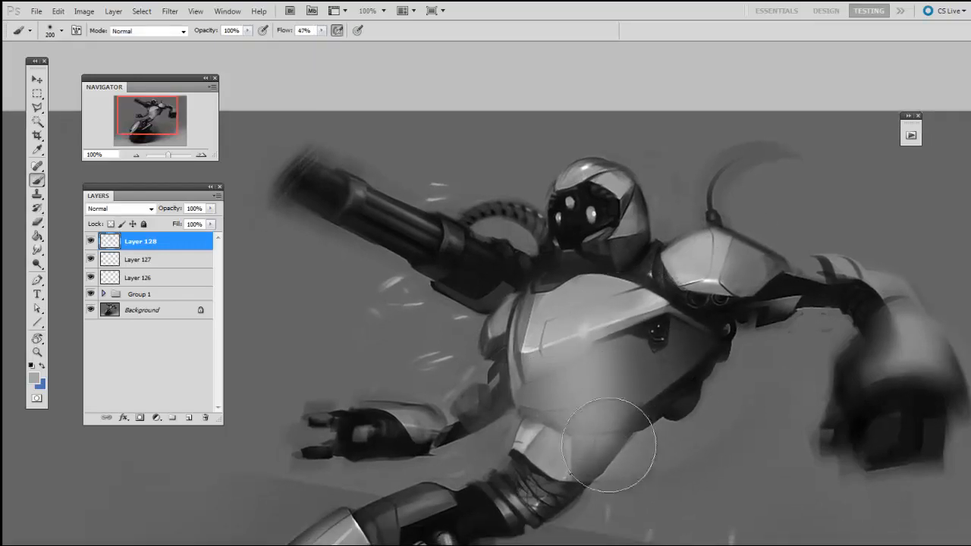
pyautogui.moveTo(639, 494); pyautogui.dragTo(624, 424)
pyautogui.hotkey('ctrl', '+')
pyautogui.moveTo(719, 383); pyautogui.dragTo(616, 328)
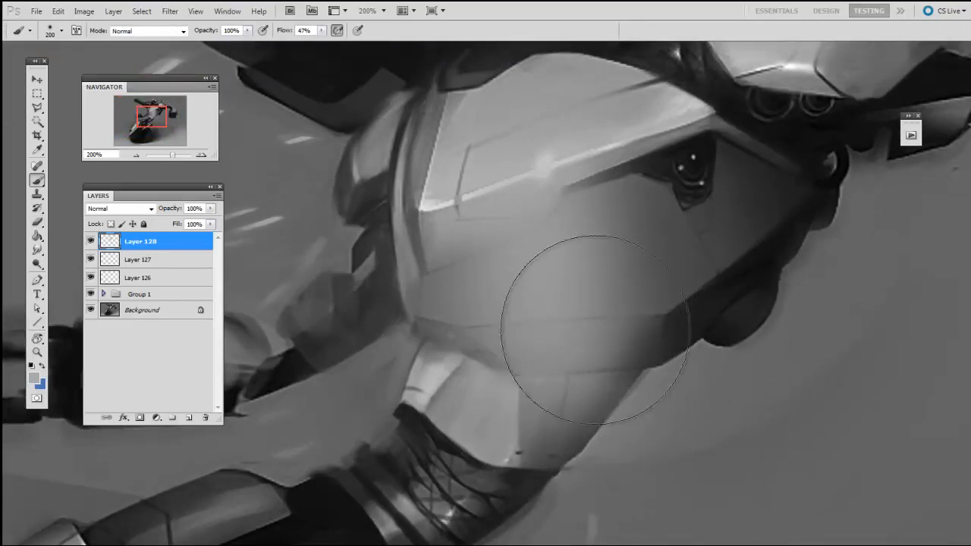
pyautogui.moveTo(596, 335); pyautogui.dragTo(587, 382)
pyautogui.press('e')
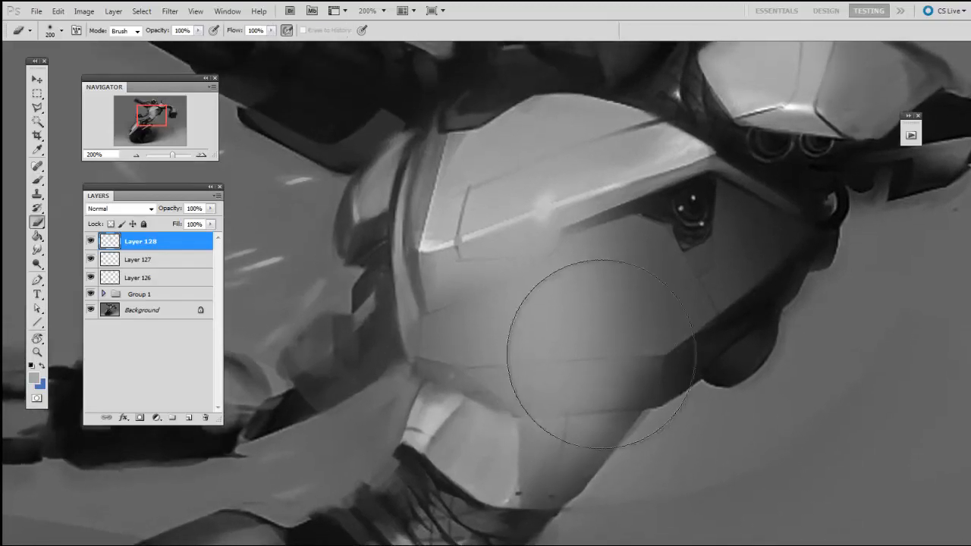
pyautogui.rightClick(610, 346)
pyautogui.click(623, 426)
pyautogui.moveTo(587, 272); pyautogui.dragTo(581, 297)
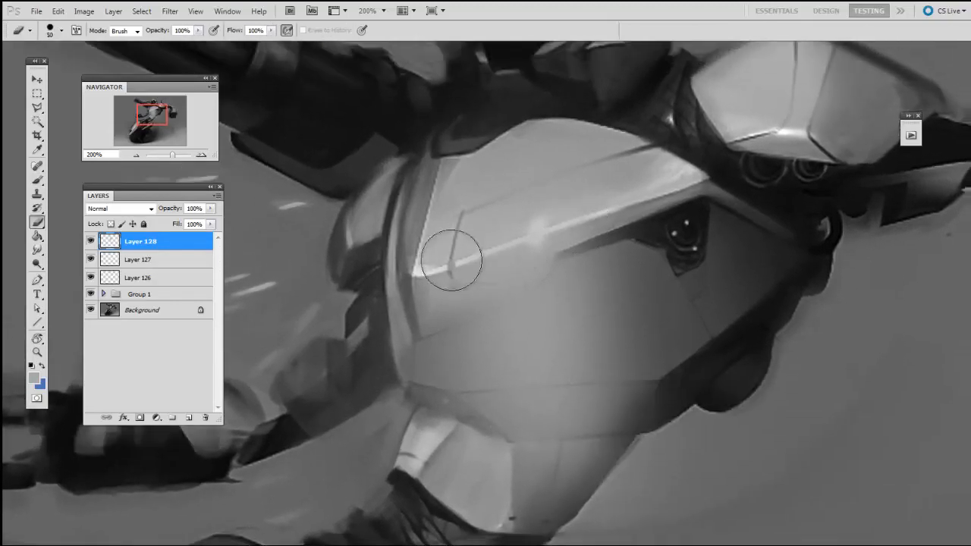
pyautogui.moveTo(447, 264)
pyautogui.mouseDown()
pyautogui.moveTo(430, 293)
pyautogui.moveTo(482, 270)
pyautogui.mouseUp()
pyautogui.press('[')
pyautogui.moveTo(444, 305); pyautogui.dragTo(485, 283)
pyautogui.press('[')
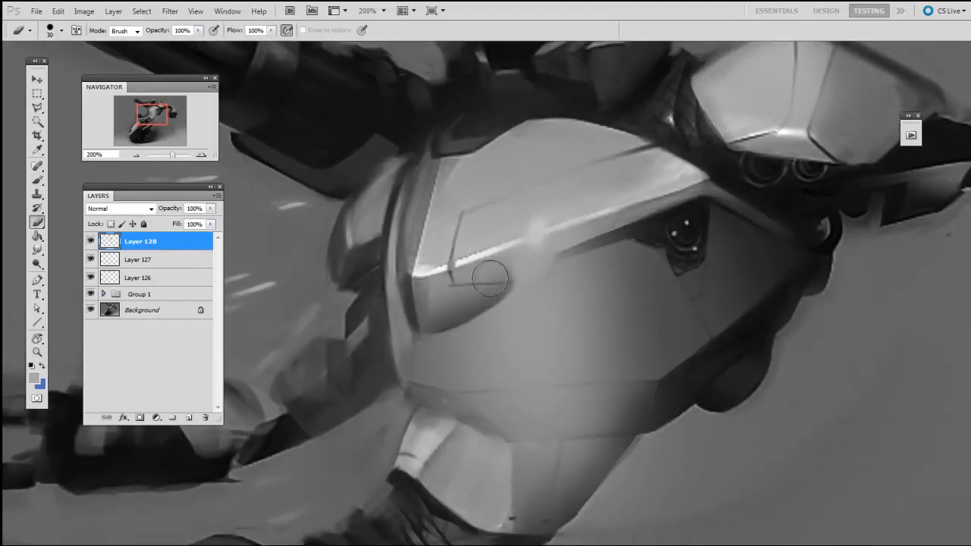
pyautogui.moveTo(522, 244)
pyautogui.mouseDown()
pyautogui.moveTo(652, 185)
pyautogui.moveTo(579, 217)
pyautogui.moveTo(683, 188)
pyautogui.mouseUp()
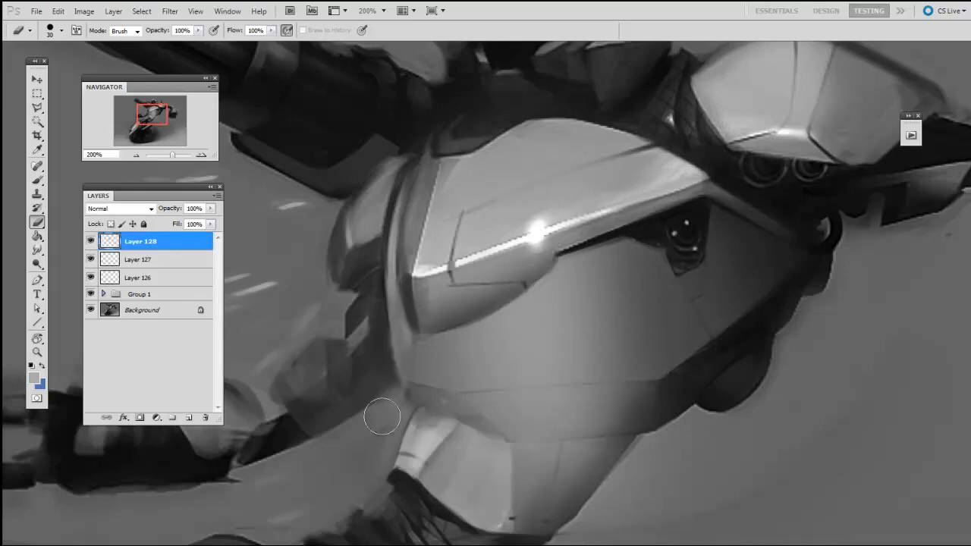
# - Erase the glow below the lower seam of the torso panel, adjusting the hard eraser to 40 px
pyautogui.press(']')
pyautogui.press(']')
pyautogui.moveTo(473, 446)
pyautogui.mouseDown()
pyautogui.moveTo(499, 430)
pyautogui.moveTo(620, 434)
pyautogui.moveTo(673, 423)
pyautogui.mouseUp()
pyautogui.press('[')
pyautogui.moveTo(603, 418)
pyautogui.mouseDown()
pyautogui.moveTo(722, 411)
pyautogui.moveTo(599, 411)
pyautogui.moveTo(824, 407)
pyautogui.moveTo(542, 458)
pyautogui.moveTo(737, 424)
pyautogui.moveTo(550, 386)
pyautogui.moveTo(518, 407)
pyautogui.moveTo(615, 415)
pyautogui.moveTo(557, 413)
pyautogui.moveTo(488, 385)
pyautogui.moveTo(460, 352)
pyautogui.moveTo(474, 216)
pyautogui.mouseUp()
pyautogui.moveTo(656, 467); pyautogui.dragTo(462, 464)
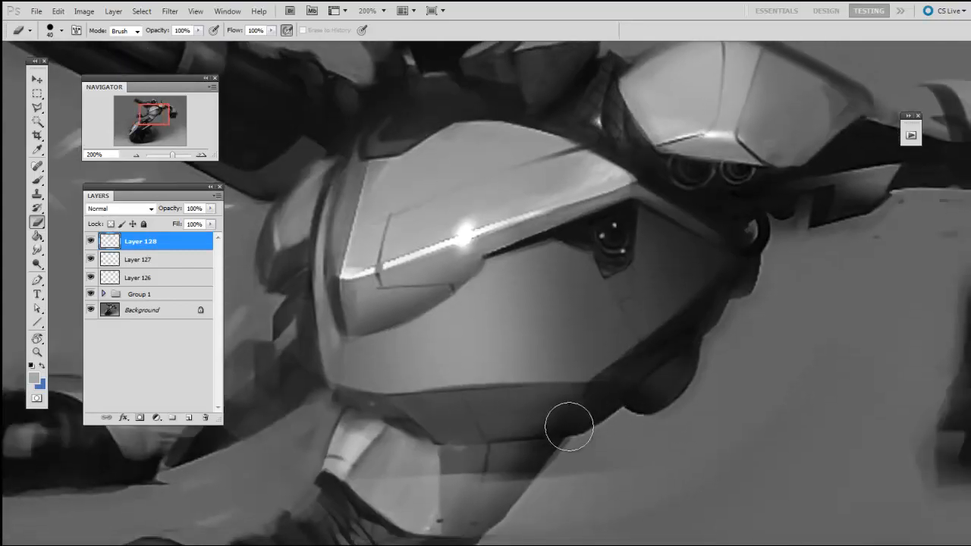
# - Clean up the glow spilling over the waist and the background beside the torso with a larger hard eraser
pyautogui.press(']')
pyautogui.press(']')
pyautogui.press(']')
pyautogui.press(']')
pyautogui.moveTo(387, 545); pyautogui.dragTo(612, 535)
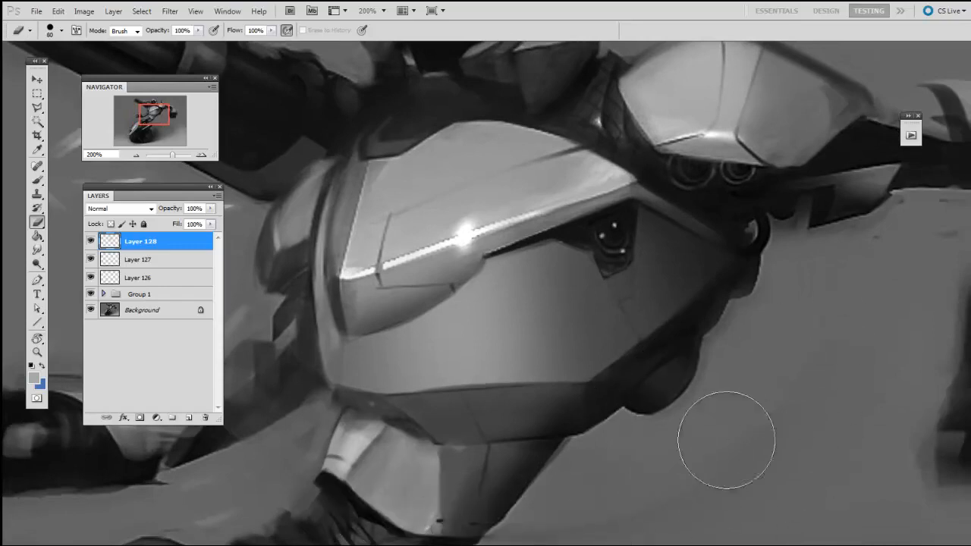
pyautogui.moveTo(683, 439); pyautogui.dragTo(787, 407)
pyautogui.press('[')
pyautogui.press('[')
pyautogui.press('[')
pyautogui.press('[')
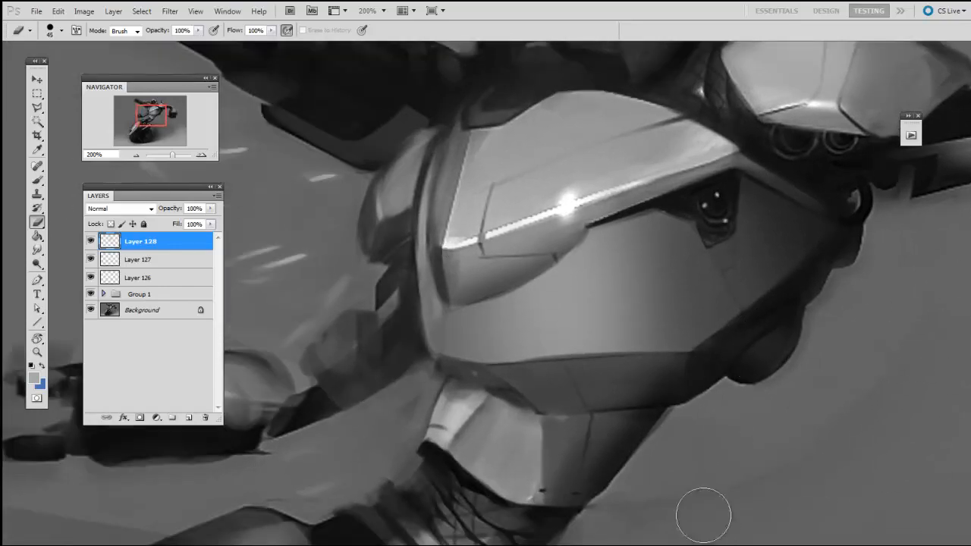
# - Hide and show Layer 128 twice to compare the robot's torso with and without the painted glow
pyautogui.hotkey('ctrl', '-')
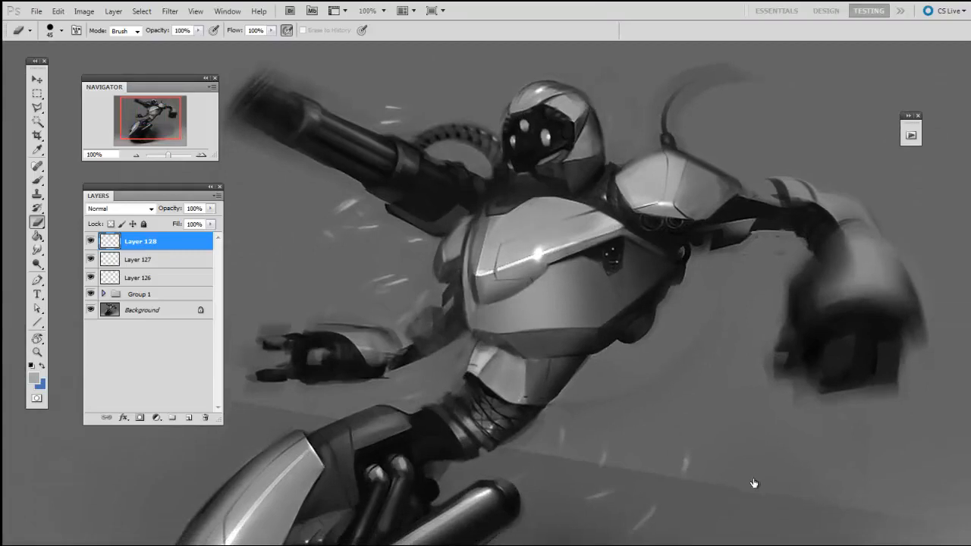
pyautogui.moveTo(401, 529); pyautogui.dragTo(407, 520)
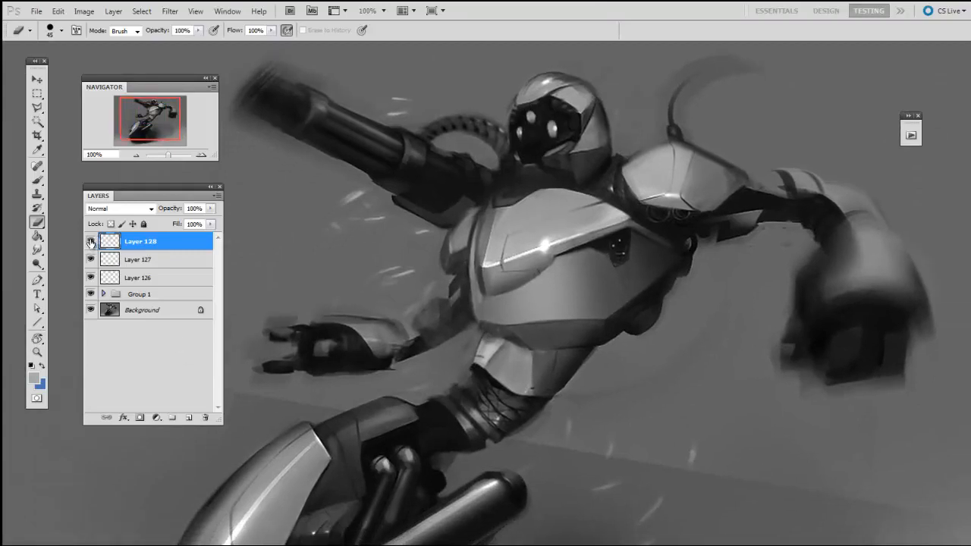
pyautogui.click(91, 242)
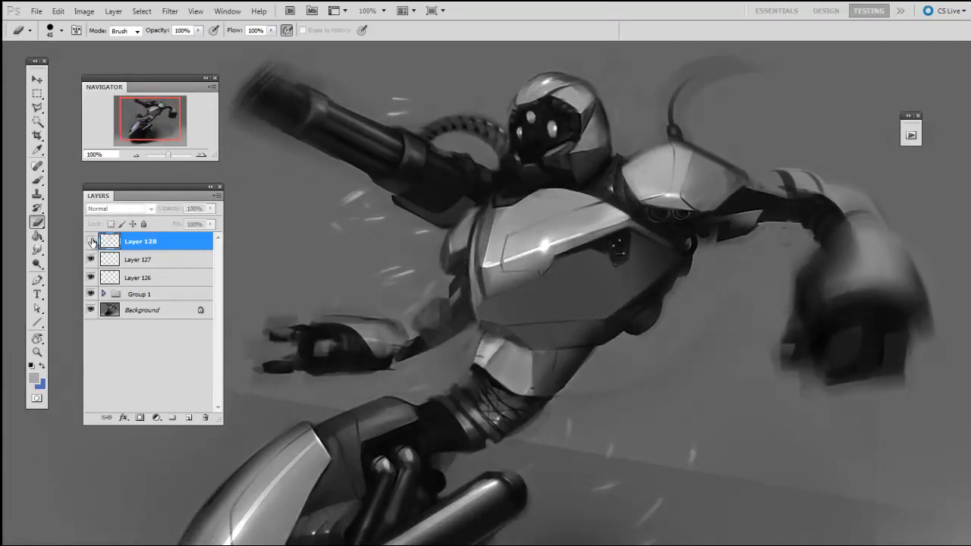
pyautogui.click(91, 241)
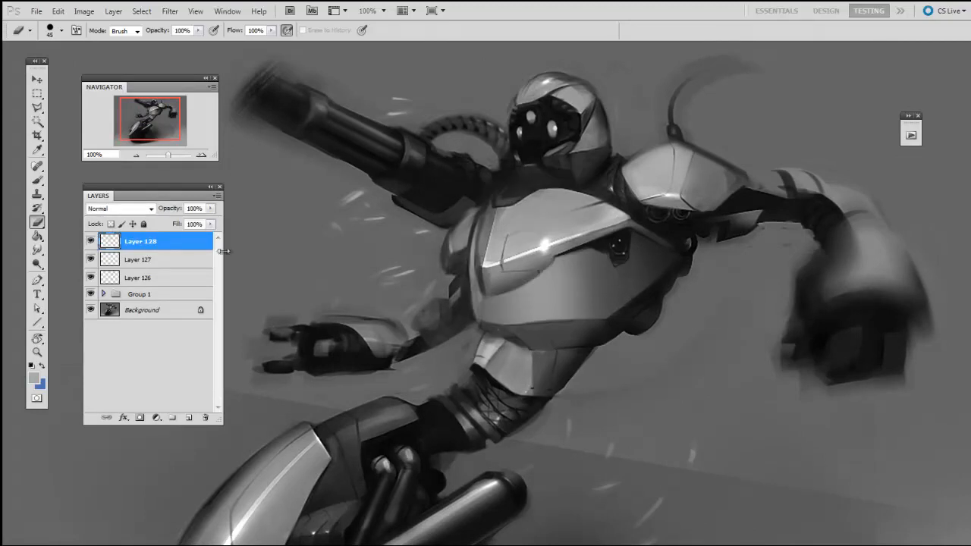
pyautogui.moveTo(683, 337); pyautogui.dragTo(691, 340)
pyautogui.press(']')
pyautogui.press(']')
pyautogui.press(']')
pyautogui.press(']')
pyautogui.press(']')
pyautogui.press(']')
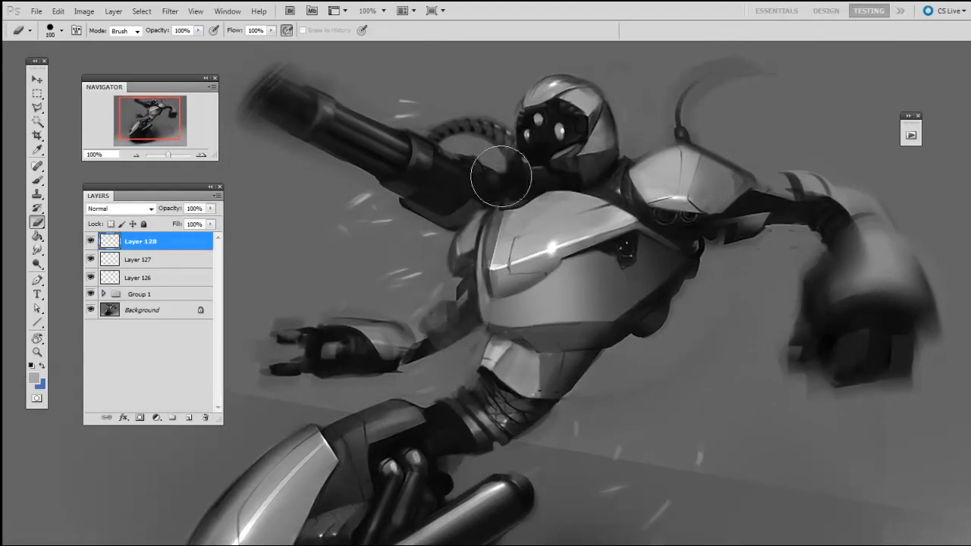
pyautogui.press('[')
pyautogui.press('[')
pyautogui.click(91, 241)
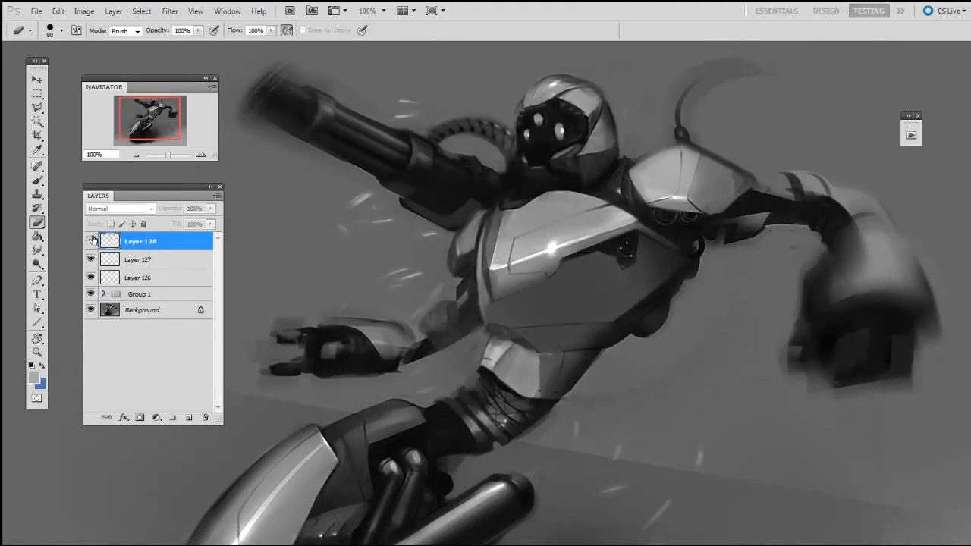
pyautogui.click(91, 241)
# - Soften the glow just above the torso panel's lower seam with a soft 35 px eraser
pyautogui.hotkey('ctrl', '+')
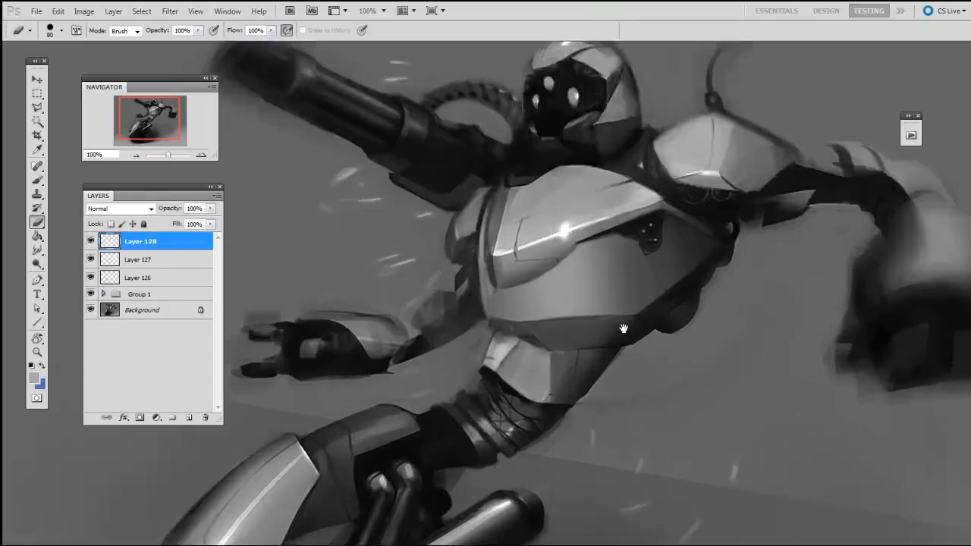
pyautogui.moveTo(652, 328); pyautogui.dragTo(641, 360)
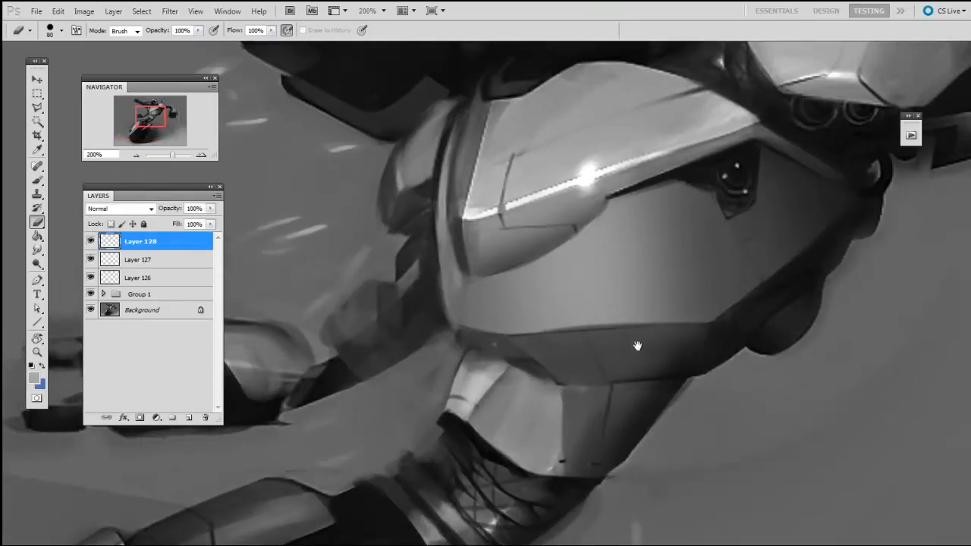
pyautogui.scroll(1, 648, 330)
pyautogui.moveTo(523, 323); pyautogui.dragTo(534, 326)
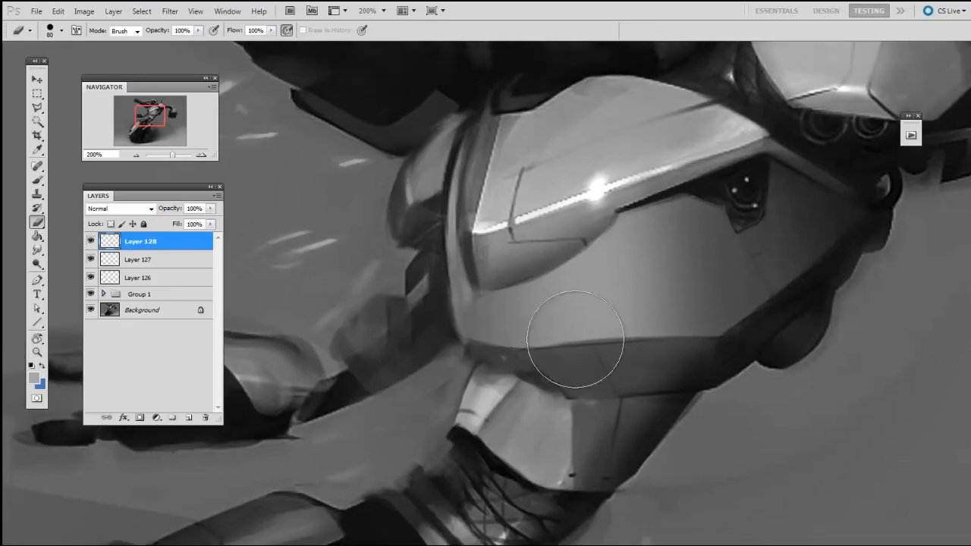
pyautogui.rightClick(578, 341)
pyautogui.doubleClick(624, 415)
pyautogui.press(']')
pyautogui.press(']')
pyautogui.press(']')
pyautogui.press(']')
pyautogui.press(']')
pyautogui.press(']')
pyautogui.moveTo(706, 341); pyautogui.dragTo(437, 351)
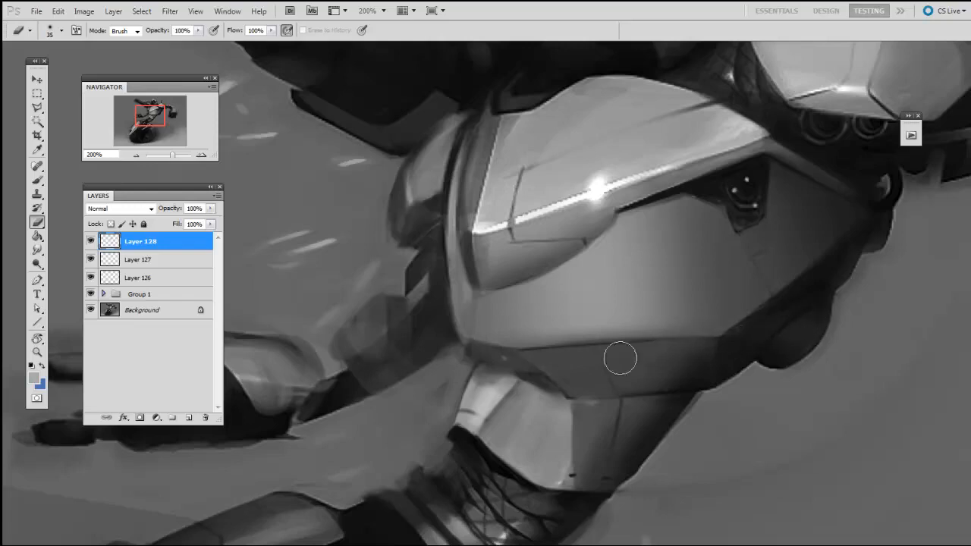
pyautogui.hotkey('ctrl', '-')
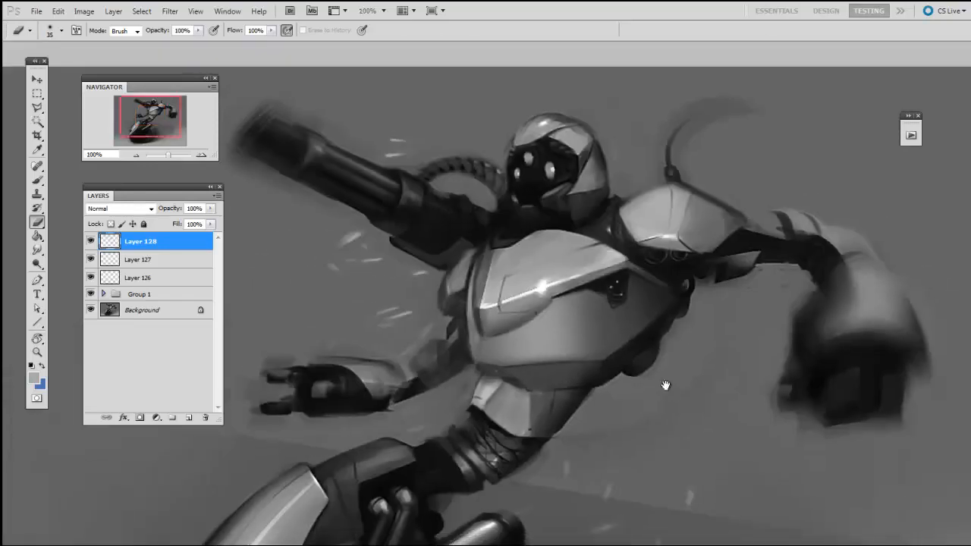
# - Add a new layer above Layer 128 and choose the hard round 19 px brush
pyautogui.moveTo(666, 386); pyautogui.dragTo(676, 341)
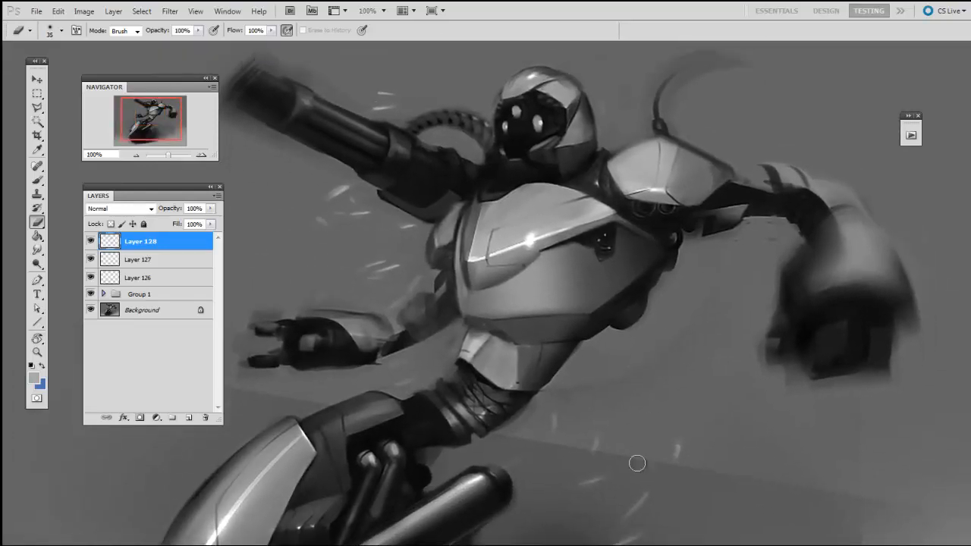
pyautogui.moveTo(659, 373); pyautogui.dragTo(699, 359)
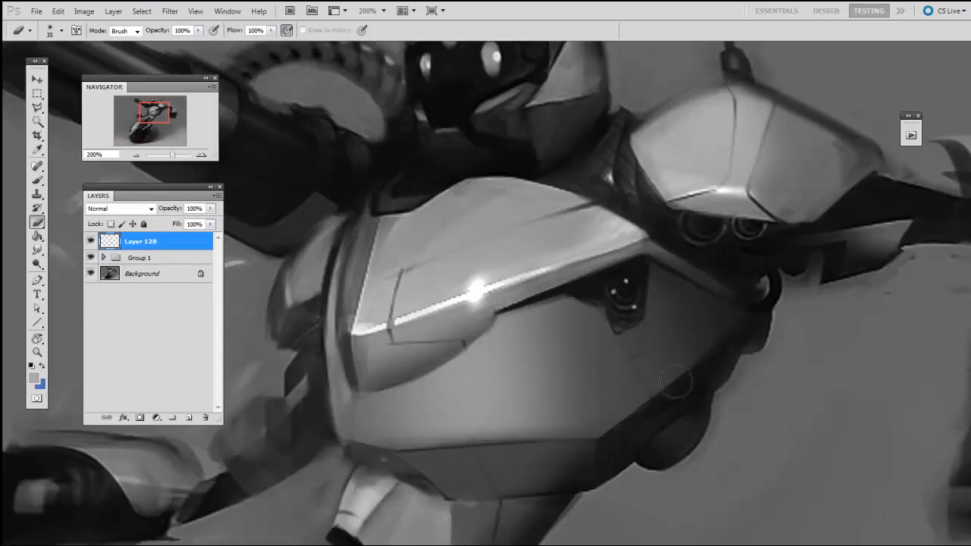
pyautogui.hotkey('ctrl', 'shift', 'alt', 'n')
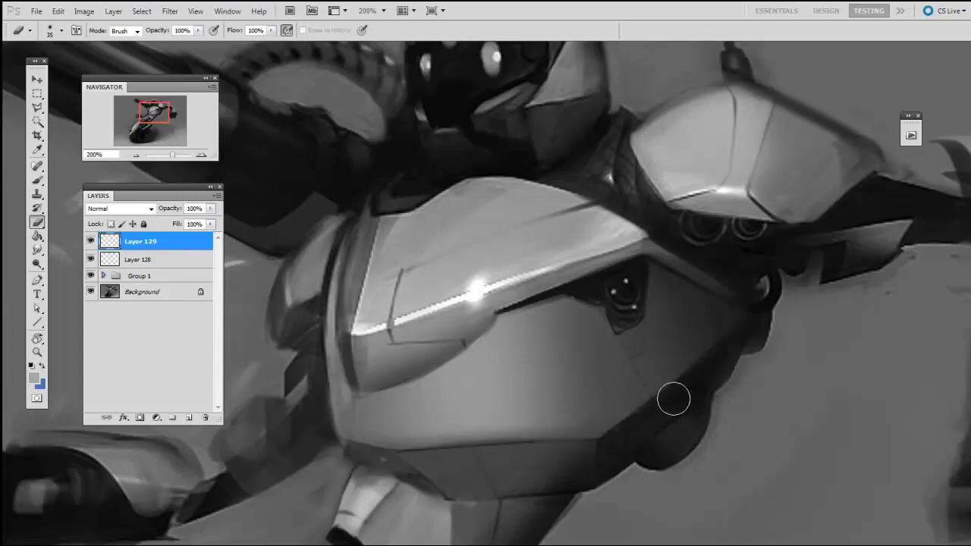
pyautogui.moveTo(673, 433)
pyautogui.mouseDown()
pyautogui.moveTo(683, 386)
pyautogui.moveTo(636, 390)
pyautogui.mouseUp()
pyautogui.press('b')
pyautogui.rightClick(599, 352)
pyautogui.click(560, 464)
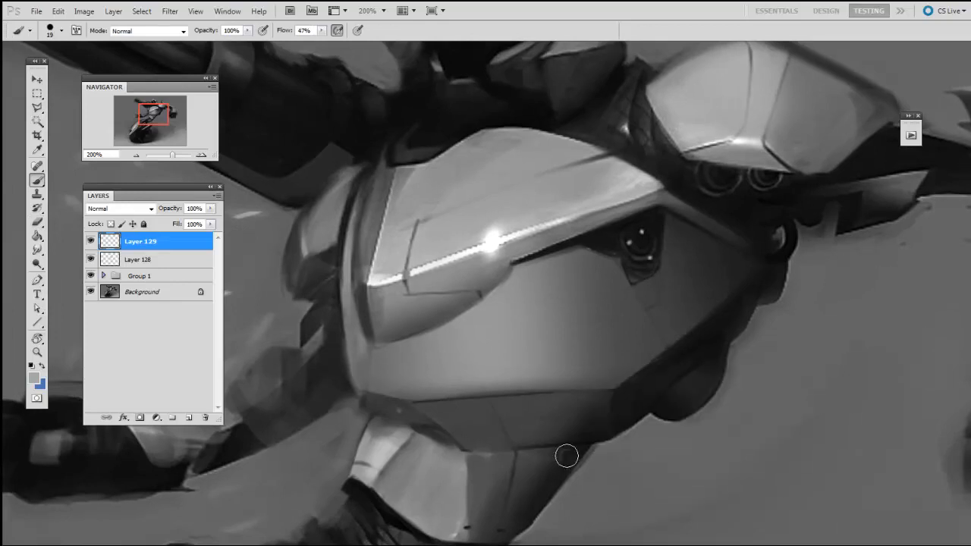
# - Paint a thin dark panel line from the chest plate's lower corner to the torso's lower seam with a fine hard brush
pyautogui.moveTo(632, 450); pyautogui.dragTo(633, 441)
pyautogui.press('[')
pyautogui.press('[')
pyautogui.press('[')
pyautogui.press('[')
pyautogui.press('[')
pyautogui.press('[')
pyautogui.press('[')
pyautogui.moveTo(493, 316); pyautogui.dragTo(482, 288)
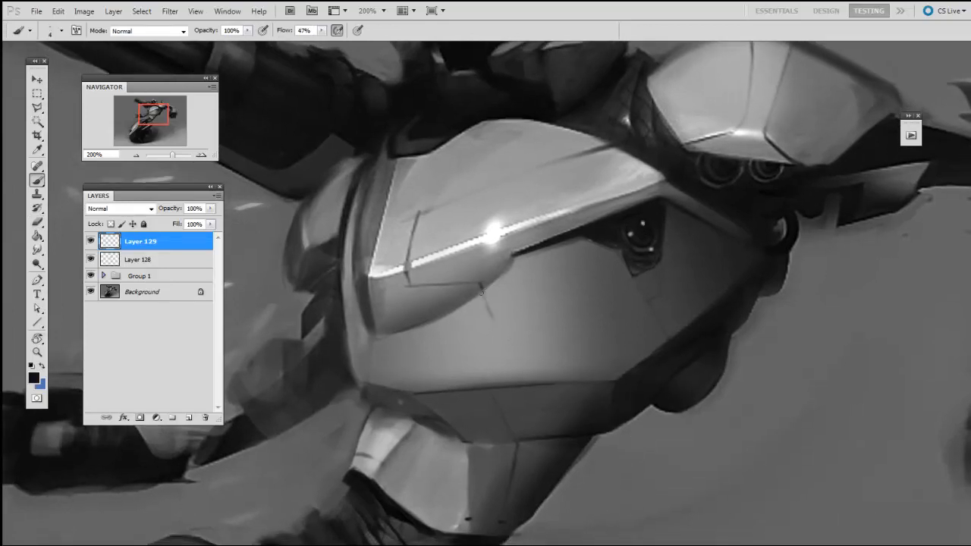
pyautogui.moveTo(479, 285); pyautogui.dragTo(511, 364)
pyautogui.moveTo(557, 347); pyautogui.dragTo(570, 341)
# - Thin out the new dark panel line with a soft 9 px eraser
pyautogui.press('e')
pyautogui.rightClick(512, 296)
pyautogui.click(548, 371)
pyautogui.click(497, 385)
pyautogui.press('[')
pyautogui.press('[')
pyautogui.press('[')
pyautogui.press('[')
pyautogui.press('[')
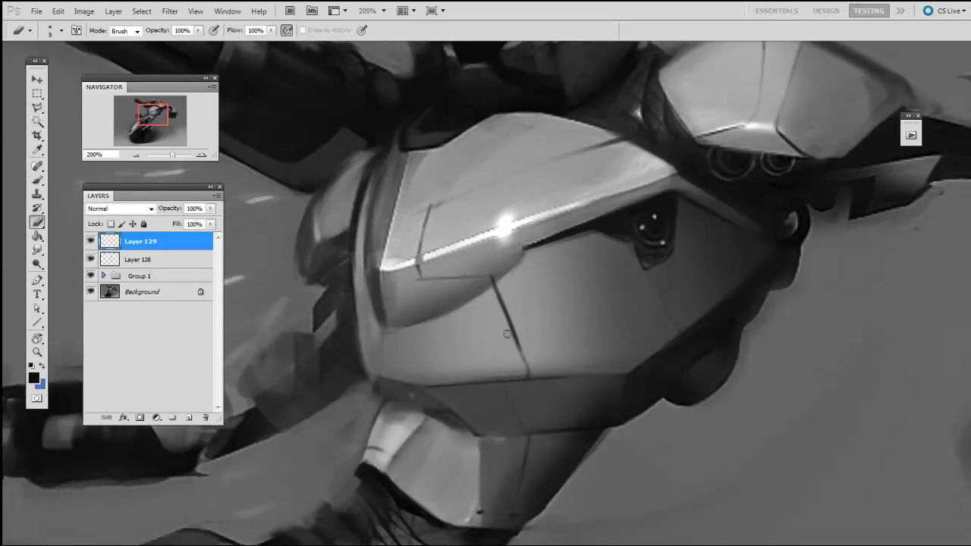
pyautogui.moveTo(508, 334); pyautogui.dragTo(509, 305)
# - Dot small dark rivets on both sides of the panel line near its ends with a 3 px brush
pyautogui.hotkey('ctrl', '+')
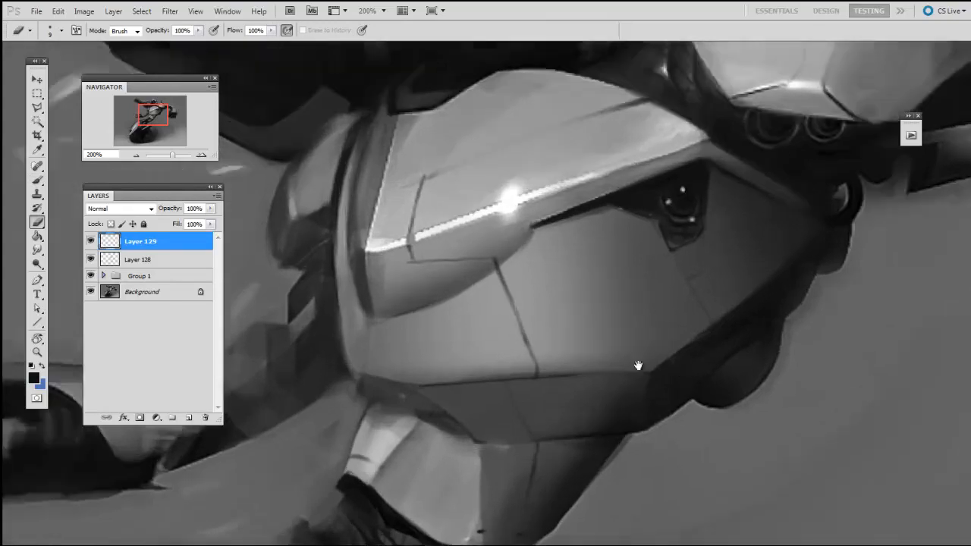
pyautogui.press('b')
pyautogui.rightClick(575, 303)
pyautogui.click(587, 363)
pyautogui.moveTo(531, 418); pyautogui.dragTo(526, 425)
pyautogui.press('[')
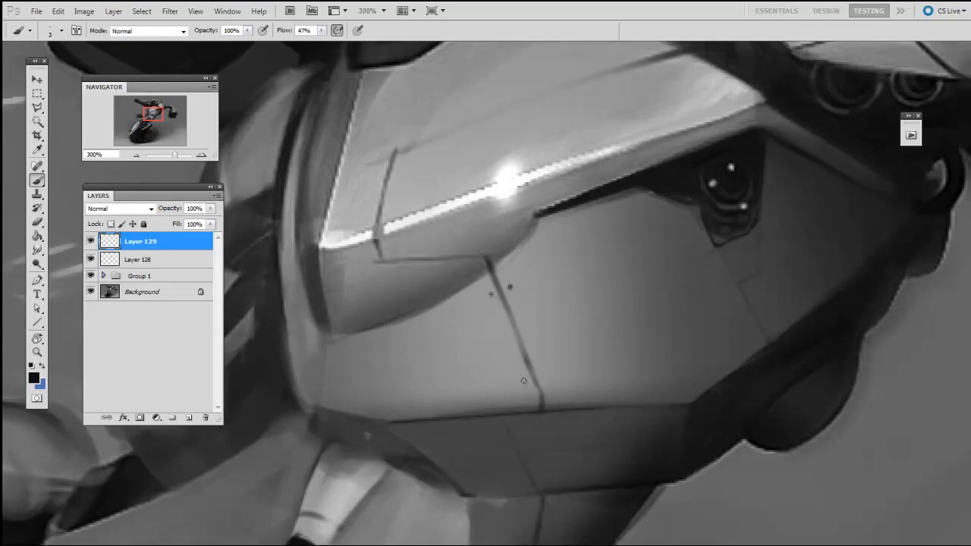
pyautogui.moveTo(757, 456); pyautogui.dragTo(784, 457)
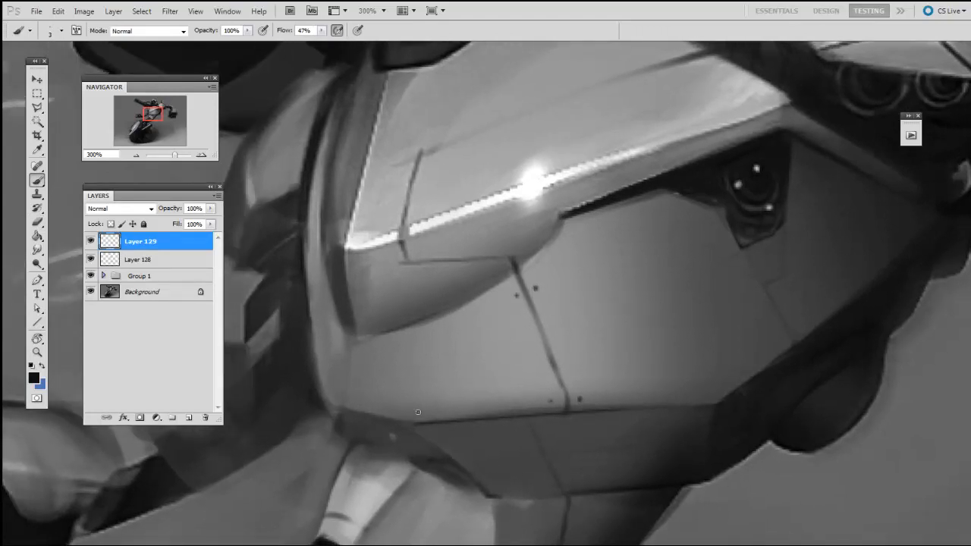
# - Paint a small framed dark slot on the torso's lower seam and carve its shape with a hard 7 px eraser
pyautogui.moveTo(418, 399); pyautogui.dragTo(482, 395)
pyautogui.press('e')
pyautogui.rightClick(489, 393)
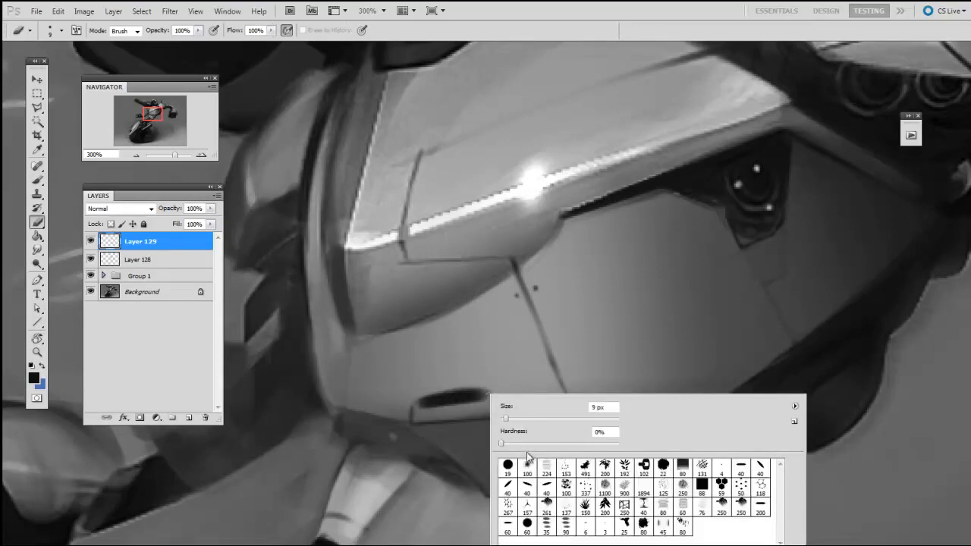
pyautogui.click(508, 467)
pyautogui.moveTo(472, 470); pyautogui.dragTo(470, 472)
pyautogui.press('[')
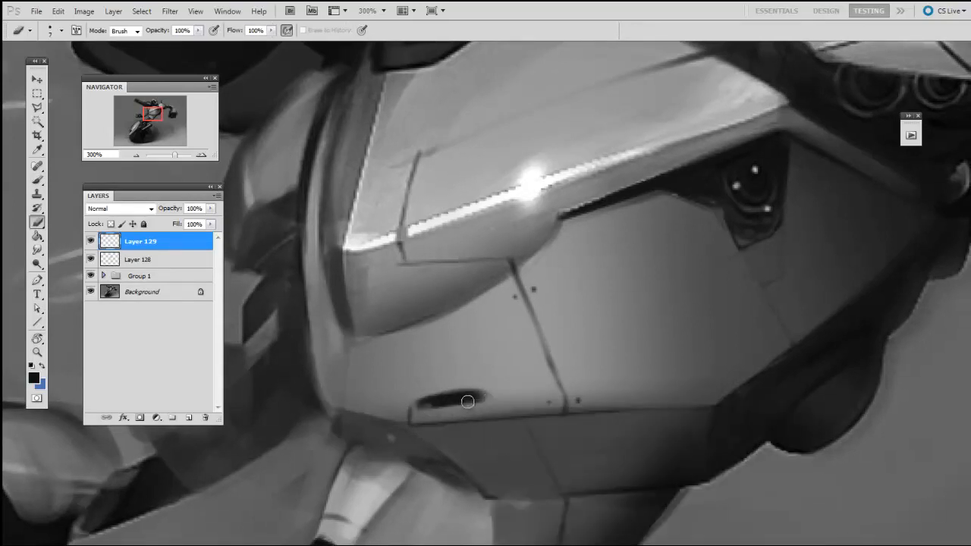
pyautogui.press('b')
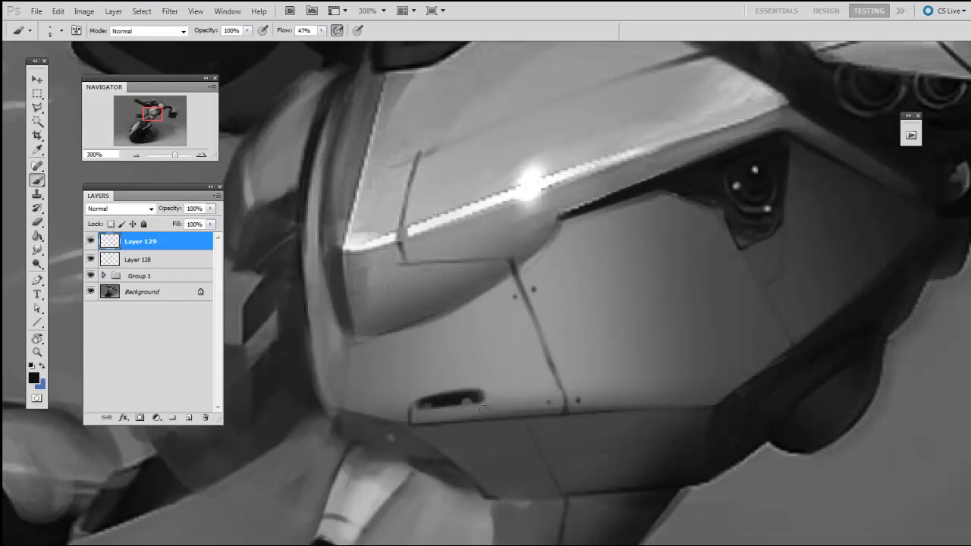
pyautogui.press('e')
pyautogui.moveTo(497, 429); pyautogui.dragTo(486, 425)
pyautogui.moveTo(572, 432); pyautogui.dragTo(585, 417)
pyautogui.hotkey('ctrl', '-')
pyautogui.moveTo(620, 321); pyautogui.dragTo(601, 304)
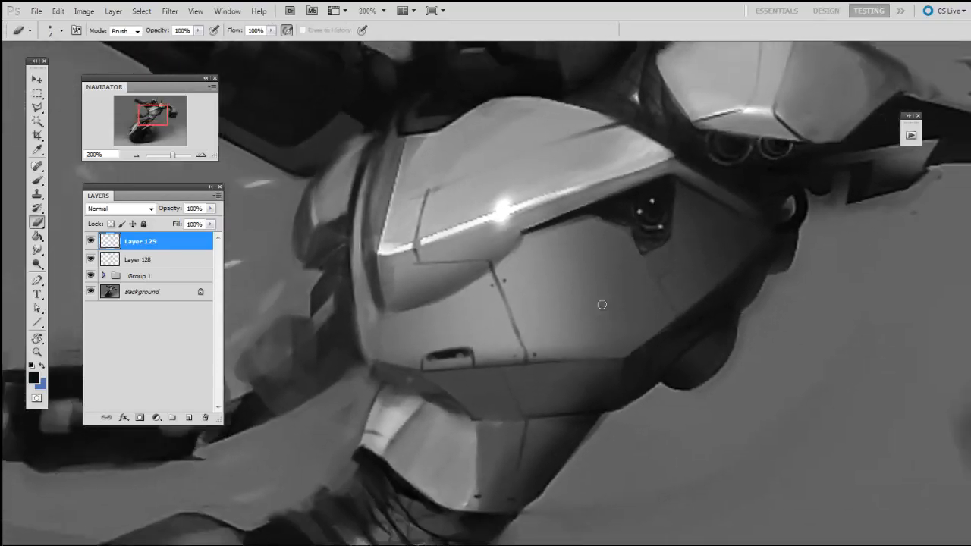
# - Paint a dark panel line from the round lens down to the torso's lower edge and clean it with a 7 px eraser
pyautogui.hotkey('ctrl', '-')
pyautogui.hotkey('ctrl', '+')
pyautogui.press('b')
pyautogui.moveTo(650, 245)
pyautogui.mouseDown()
pyautogui.moveTo(692, 320)
pyautogui.moveTo(669, 273)
pyautogui.mouseUp()
pyautogui.press('e')
pyautogui.press('b')
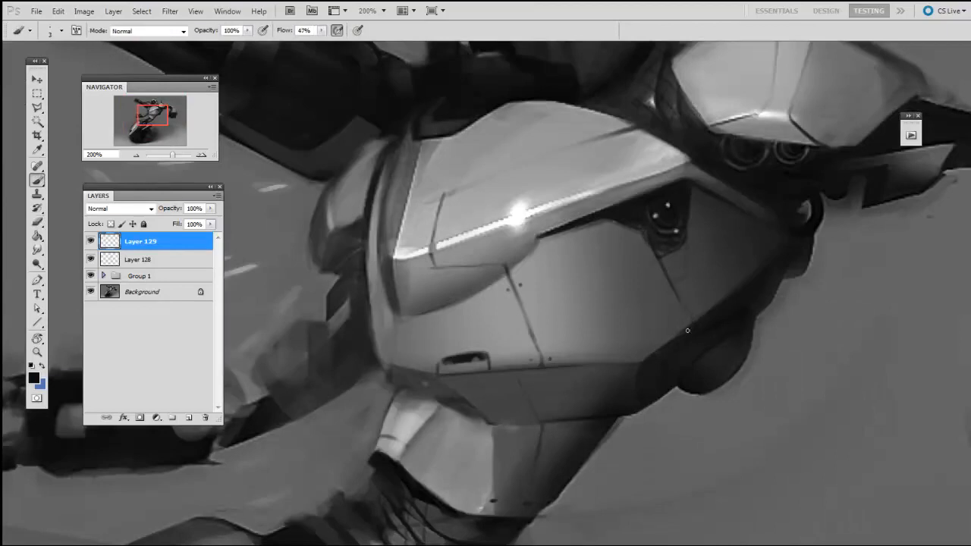
pyautogui.press('e')
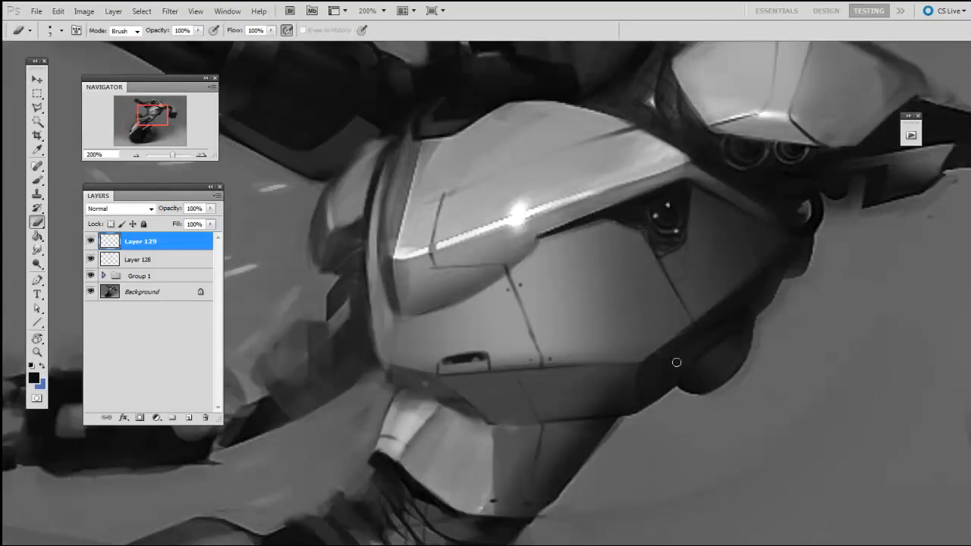
pyautogui.moveTo(668, 329); pyautogui.dragTo(678, 343)
# - Darken the recess and edge around the torso's lens with a small brush, trimming the excess with a hard 20 px eraser
pyautogui.press('b')
pyautogui.keyDown('ctrl'); pyautogui.click(656, 297); pyautogui.keyUp('ctrl')
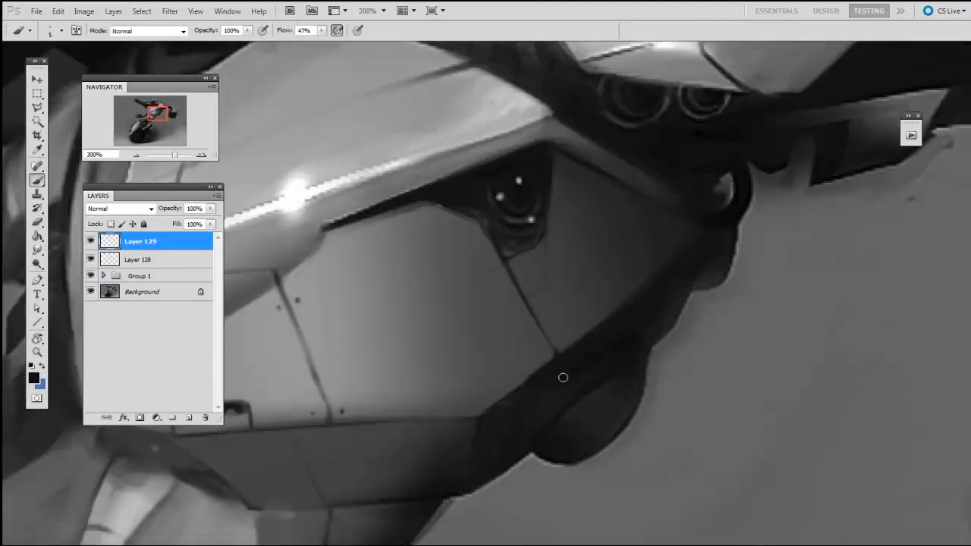
pyautogui.moveTo(563, 377); pyautogui.dragTo(584, 368)
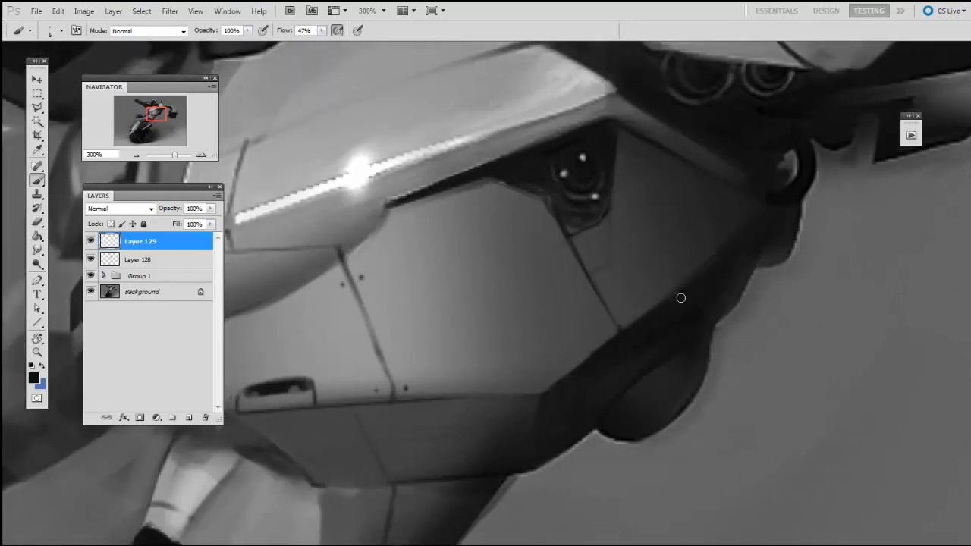
pyautogui.moveTo(511, 199)
pyautogui.mouseDown()
pyautogui.moveTo(564, 180)
pyautogui.moveTo(582, 157)
pyautogui.moveTo(604, 173)
pyautogui.mouseUp()
pyautogui.moveTo(620, 220); pyautogui.dragTo(622, 283)
pyautogui.press('e')
pyautogui.rightClick(558, 242)
pyautogui.click(578, 317)
pyautogui.moveTo(534, 326); pyautogui.dragTo(534, 325)
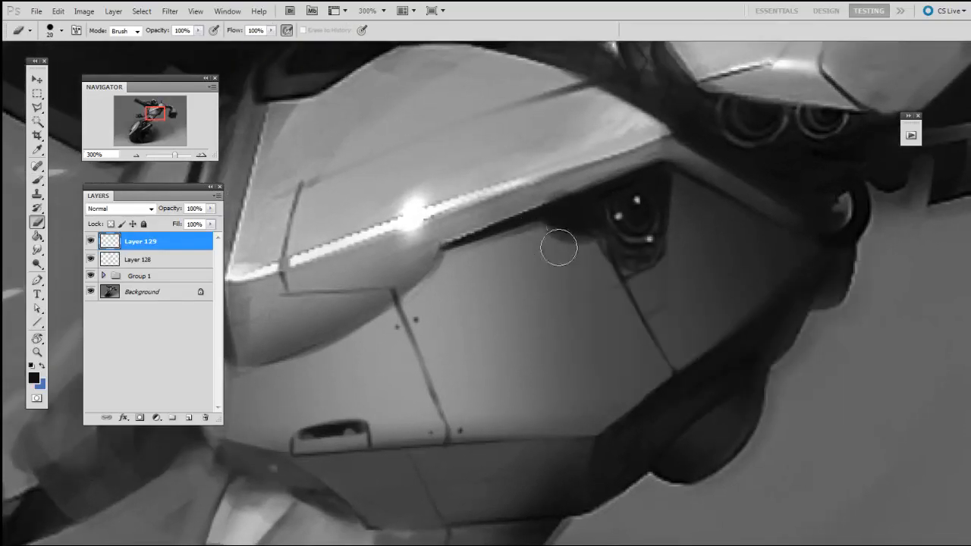
pyautogui.press('[')
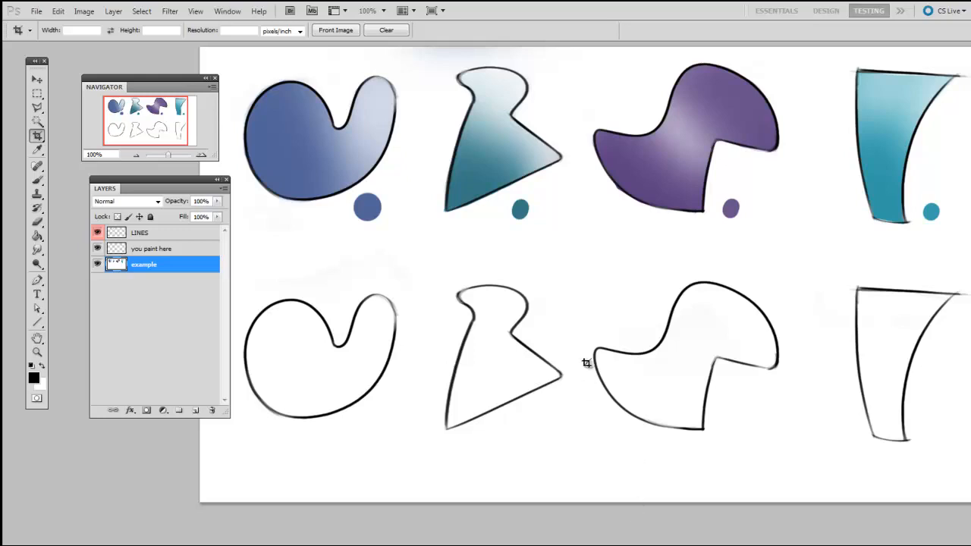
# - Add a new layer above the example layer and set up a soft 100 px brush in the teal of the second shape's swatch
pyautogui.moveTo(568, 392); pyautogui.dragTo(580, 394)
pyautogui.hotkey('ctrl', 'alt', 'shift', 'n')
pyautogui.press('b')
pyautogui.rightClick(541, 339)
pyautogui.click(478, 436)
pyautogui.moveTo(496, 210); pyautogui.dragTo(499, 212)
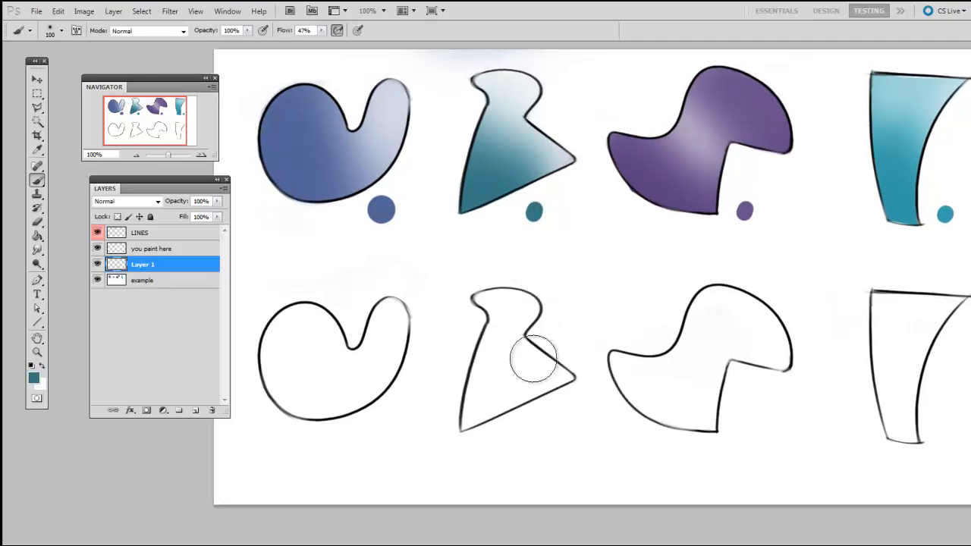
# - Paint a large soft teal area over the second blank outline with a brush of about 250 px, adjusting its flow
pyautogui.press(']')
pyautogui.press(']')
pyautogui.moveTo(477, 422)
pyautogui.mouseDown()
pyautogui.moveTo(514, 367)
pyautogui.moveTo(498, 423)
pyautogui.moveTo(478, 360)
pyautogui.moveTo(543, 425)
pyautogui.moveTo(456, 343)
pyautogui.moveTo(529, 399)
pyautogui.moveTo(477, 395)
pyautogui.moveTo(482, 406)
pyautogui.moveTo(468, 343)
pyautogui.moveTo(558, 424)
pyautogui.moveTo(488, 356)
pyautogui.moveTo(561, 411)
pyautogui.moveTo(479, 409)
pyautogui.moveTo(505, 342)
pyautogui.moveTo(486, 330)
pyautogui.moveTo(581, 368)
pyautogui.moveTo(566, 320)
pyautogui.mouseUp()
pyautogui.press('[')
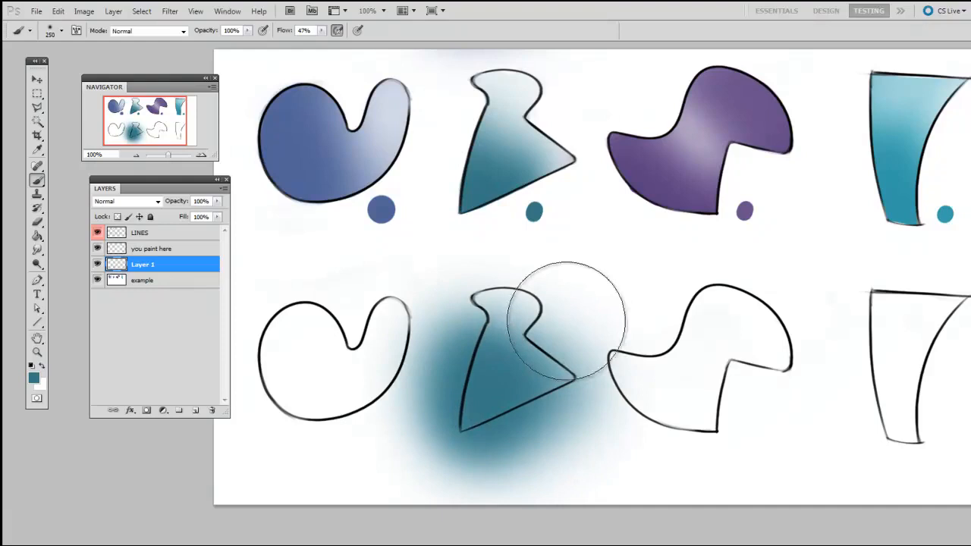
pyautogui.click(321, 33)
pyautogui.moveTo(322, 42); pyautogui.dragTo(320, 43)
pyautogui.moveTo(472, 423)
pyautogui.mouseDown()
pyautogui.moveTo(475, 371)
pyautogui.moveTo(462, 374)
pyautogui.moveTo(478, 422)
pyautogui.moveTo(484, 376)
pyautogui.moveTo(502, 410)
pyautogui.moveTo(530, 405)
pyautogui.moveTo(530, 415)
pyautogui.moveTo(471, 431)
pyautogui.moveTo(506, 355)
pyautogui.mouseUp()
pyautogui.moveTo(497, 396); pyautogui.dragTo(503, 383)
# - Fade the teal toward the head of the outlined shape with a soft 200 px eraser
pyautogui.press('e')
pyautogui.rightClick(510, 357)
pyautogui.click(552, 427)
pyautogui.click(499, 444)
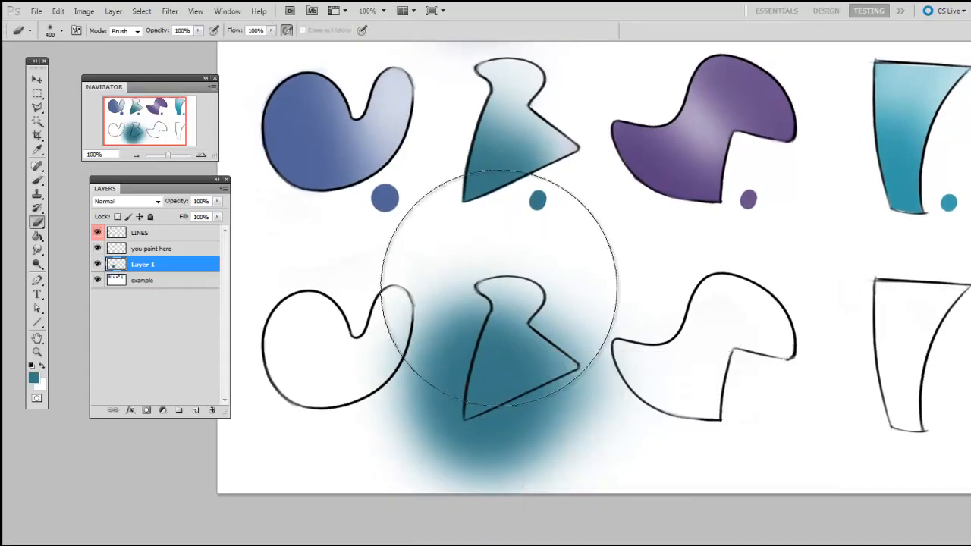
pyautogui.press('[')
pyautogui.press('[')
pyautogui.press('[')
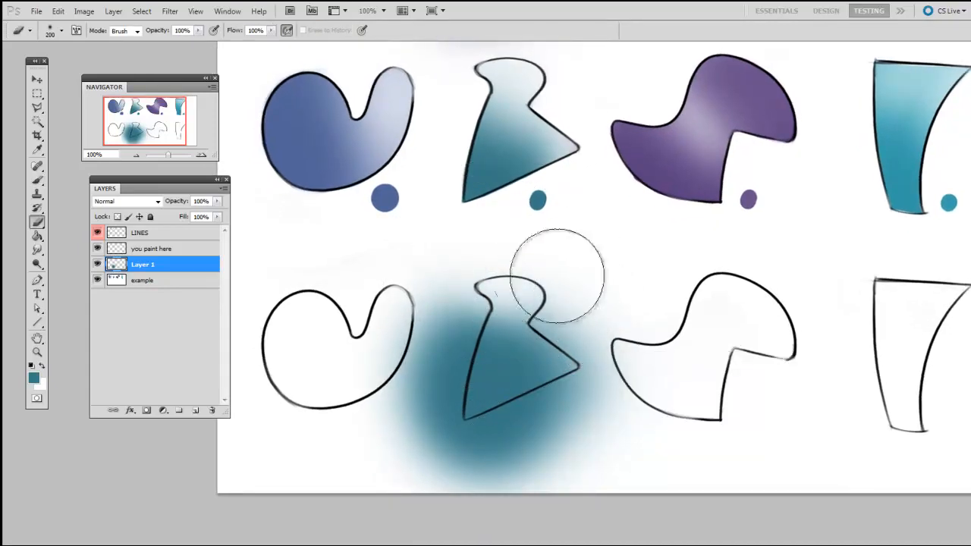
pyautogui.moveTo(553, 322); pyautogui.dragTo(542, 337)
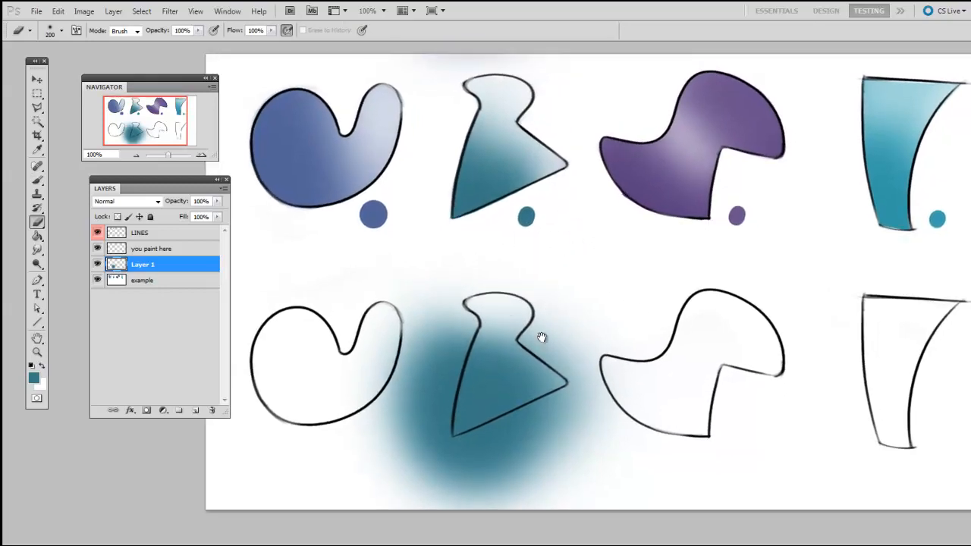
pyautogui.scroll(-1, 542, 336)
# - Erase the teal just outside the shape's left edge with a hard 25 px eraser
pyautogui.rightClick(536, 414)
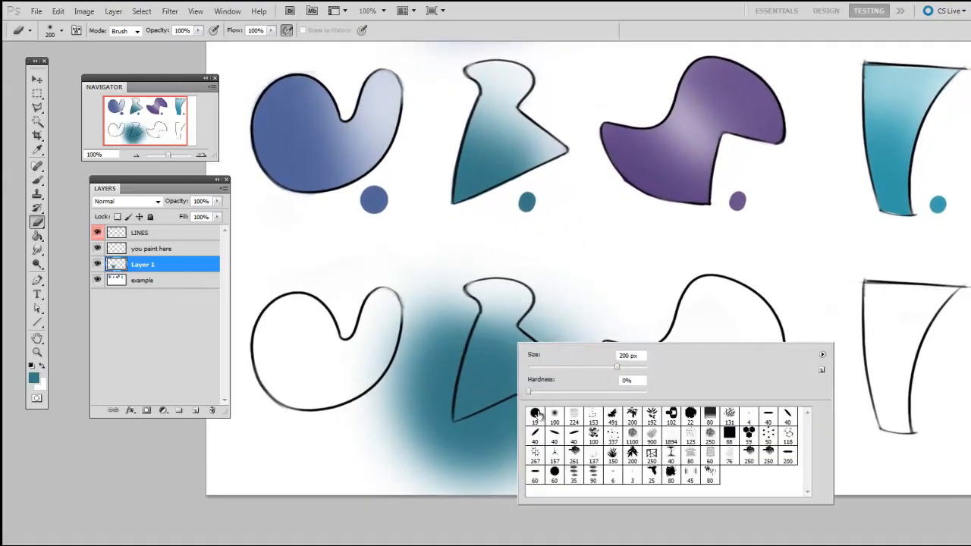
pyautogui.doubleClick(536, 413)
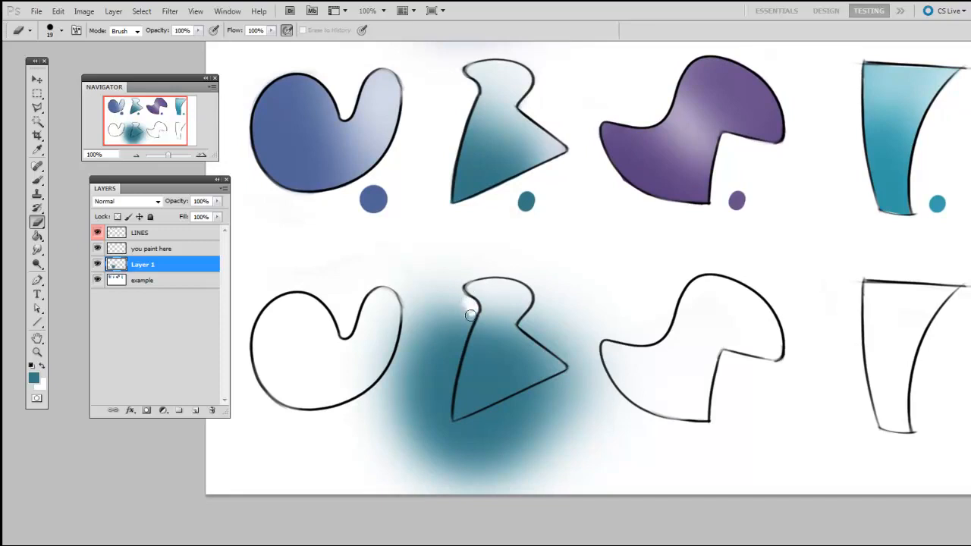
pyautogui.moveTo(456, 345)
pyautogui.mouseDown()
pyautogui.moveTo(461, 304)
pyautogui.moveTo(451, 304)
pyautogui.moveTo(416, 352)
pyautogui.mouseUp()
pyautogui.press(']')
pyautogui.press(']')
pyautogui.moveTo(507, 266)
pyautogui.mouseDown()
pyautogui.moveTo(528, 185)
pyautogui.moveTo(499, 177)
pyautogui.moveTo(466, 271)
pyautogui.moveTo(459, 413)
pyautogui.mouseUp()
pyautogui.hotkey('ctrl', '+')
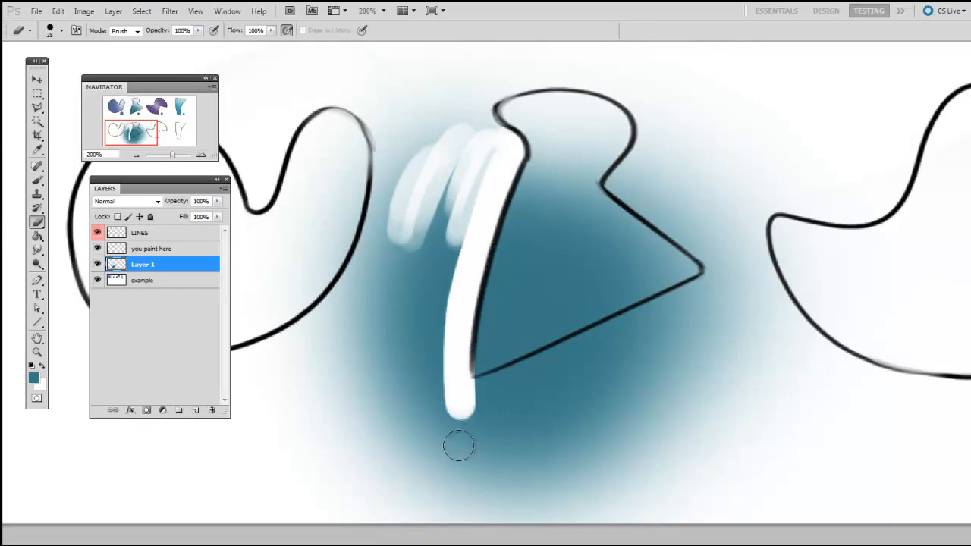
# - Clear the remaining teal beside the shape's left edge and below its slanted base with larger hard eraser sizes
pyautogui.press(']')
pyautogui.press(']')
pyautogui.press(']')
pyautogui.press(']')
pyautogui.press(']')
pyautogui.moveTo(421, 140)
pyautogui.mouseDown()
pyautogui.moveTo(389, 396)
pyautogui.moveTo(428, 221)
pyautogui.moveTo(415, 324)
pyautogui.moveTo(461, 145)
pyautogui.moveTo(451, 107)
pyautogui.moveTo(477, 134)
pyautogui.moveTo(470, 59)
pyautogui.moveTo(359, 175)
pyautogui.moveTo(329, 347)
pyautogui.moveTo(306, 260)
pyautogui.moveTo(354, 462)
pyautogui.moveTo(351, 354)
pyautogui.moveTo(437, 457)
pyautogui.moveTo(536, 441)
pyautogui.moveTo(569, 406)
pyautogui.moveTo(512, 395)
pyautogui.moveTo(471, 400)
pyautogui.moveTo(669, 311)
pyautogui.moveTo(602, 345)
pyautogui.moveTo(714, 301)
pyautogui.moveTo(500, 406)
pyautogui.moveTo(429, 426)
pyautogui.moveTo(534, 372)
pyautogui.moveTo(642, 340)
pyautogui.mouseUp()
pyautogui.press('[')
pyautogui.press('[')
pyautogui.press('[')
pyautogui.press('[')
pyautogui.press('[')
pyautogui.press(']')
pyautogui.press(']')
pyautogui.press(']')
pyautogui.press(']')
pyautogui.press('[')
pyautogui.press('[')
pyautogui.press('[')
pyautogui.press('[')
pyautogui.press(']')
pyautogui.press(']')
pyautogui.press(']')
pyautogui.moveTo(513, 452)
pyautogui.mouseDown()
pyautogui.moveTo(656, 450)
pyautogui.moveTo(562, 505)
pyautogui.moveTo(742, 360)
pyautogui.moveTo(616, 373)
pyautogui.moveTo(765, 290)
pyautogui.moveTo(803, 334)
pyautogui.moveTo(701, 504)
pyautogui.moveTo(758, 453)
pyautogui.mouseUp()
pyautogui.moveTo(697, 438); pyautogui.dragTo(612, 468)
# - Erase the teal spilling past the shape's right edge and around its head with a hard eraser of 40 to 45 px
pyautogui.press('[')
pyautogui.press('[')
pyautogui.press('[')
pyautogui.press('[')
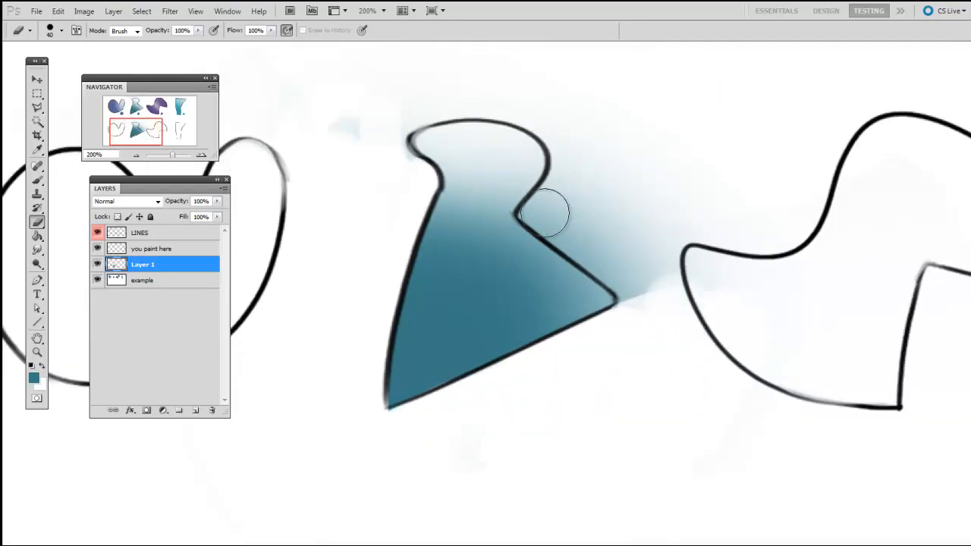
pyautogui.moveTo(542, 220)
pyautogui.mouseDown()
pyautogui.moveTo(663, 282)
pyautogui.moveTo(633, 238)
pyautogui.moveTo(559, 177)
pyautogui.moveTo(533, 210)
pyautogui.moveTo(562, 178)
pyautogui.mouseUp()
pyautogui.press(']')
pyautogui.press(']')
pyautogui.press(']')
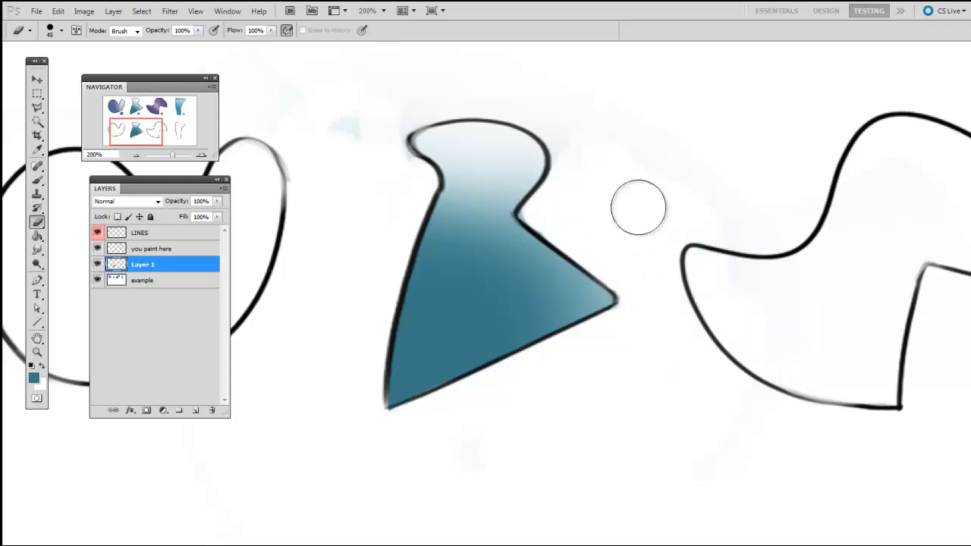
pyautogui.moveTo(594, 101); pyautogui.dragTo(661, 149)
pyautogui.moveTo(401, 161); pyautogui.dragTo(455, 142)
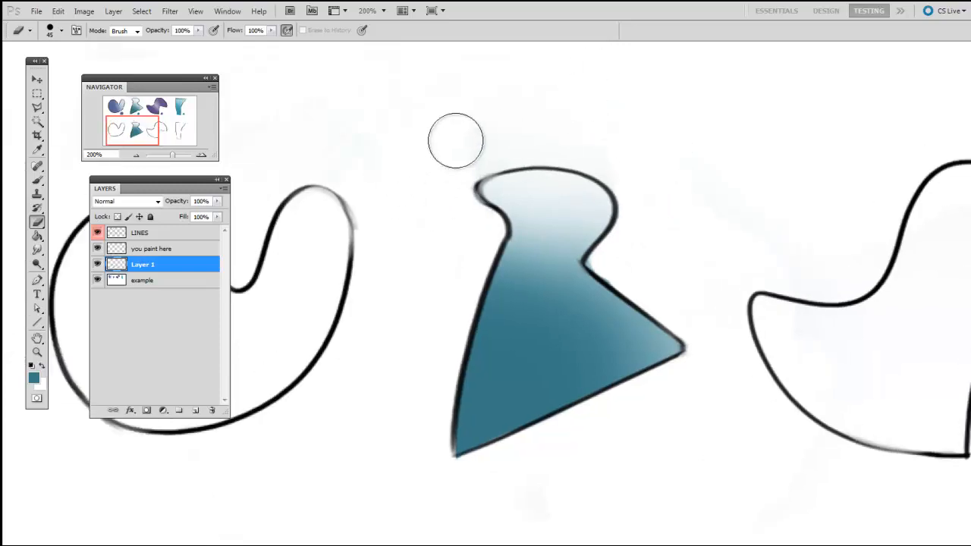
pyautogui.hotkey('ctrl', '-')
pyautogui.moveTo(780, 287); pyautogui.dragTo(824, 247)
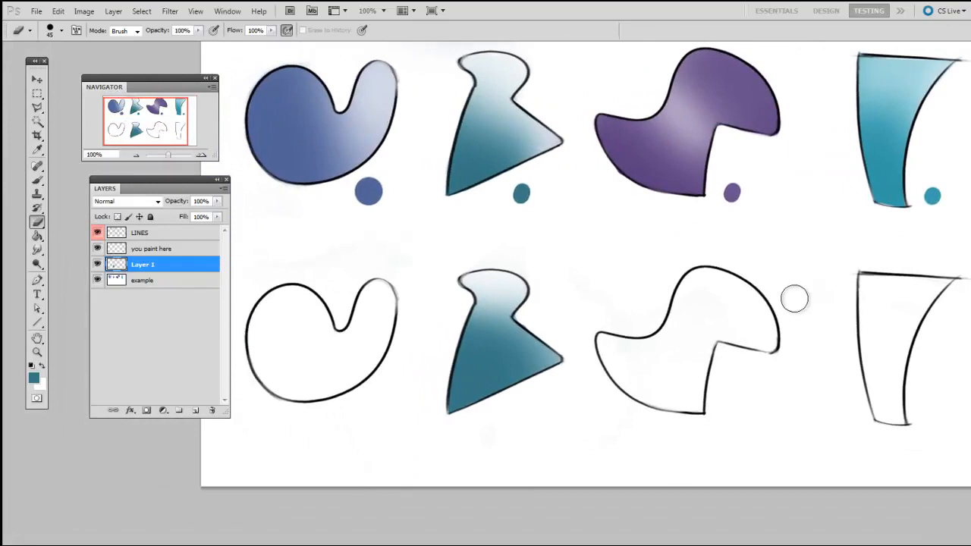
pyautogui.moveTo(806, 407); pyautogui.dragTo(778, 412)
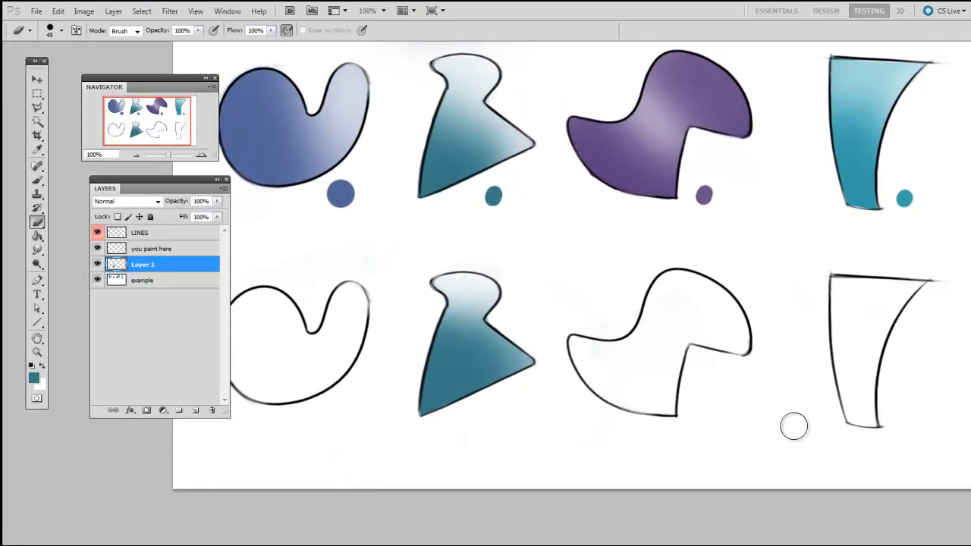